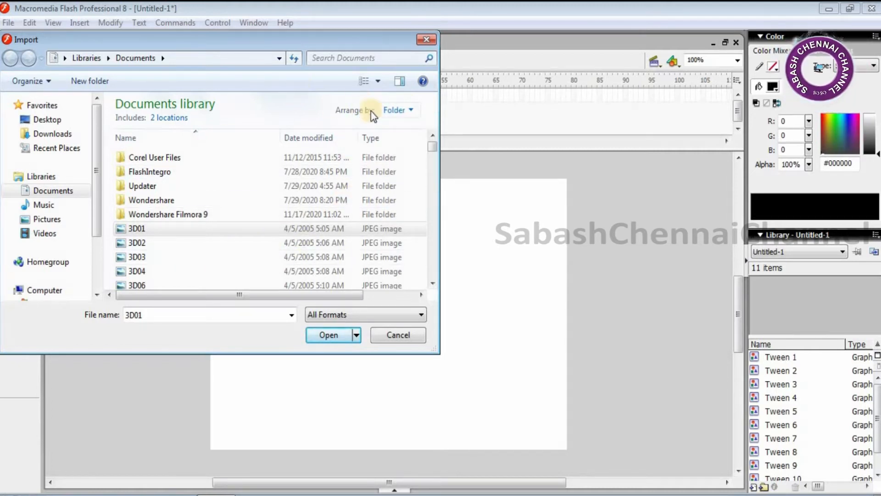
Import the Koala picture from the Sample Pictures folder of the Pictures library onto the stage
drag(432, 146, 437, 123)
click(73, 219)
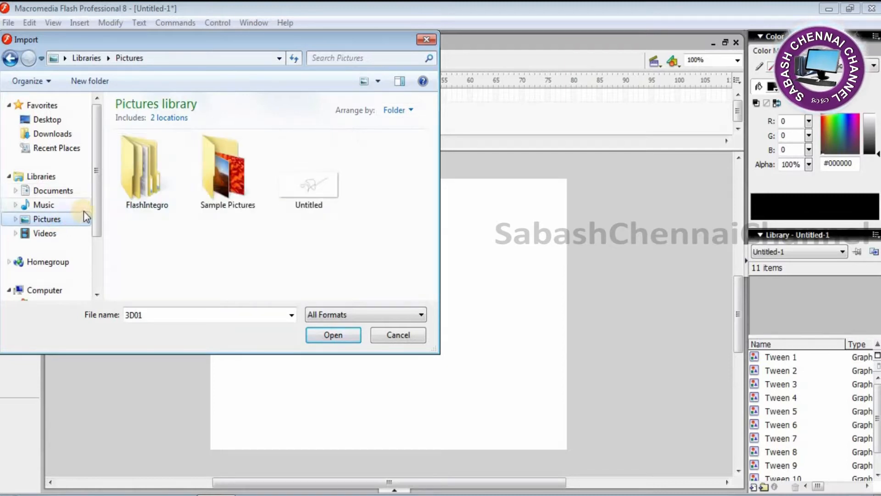
double_click(225, 175)
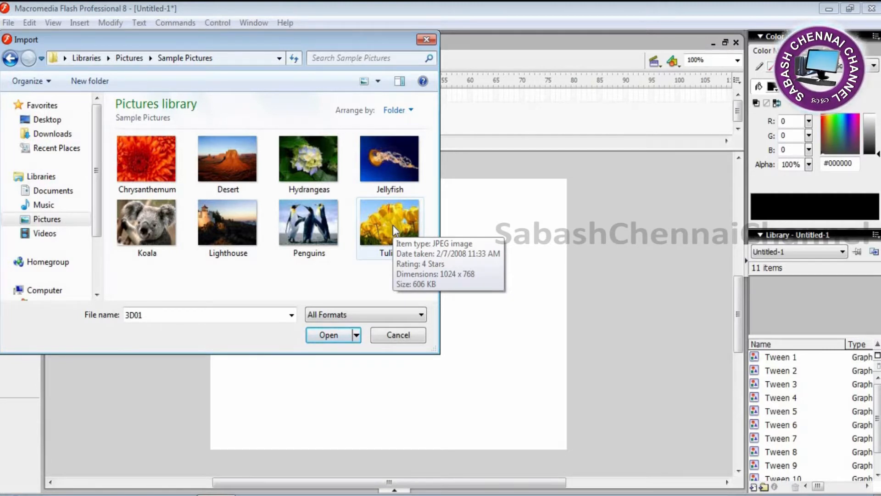
click(162, 225)
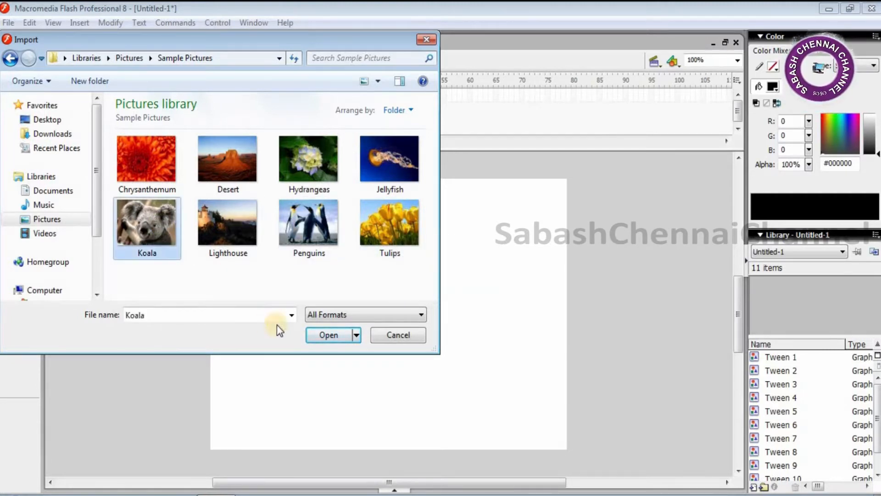
click(324, 336)
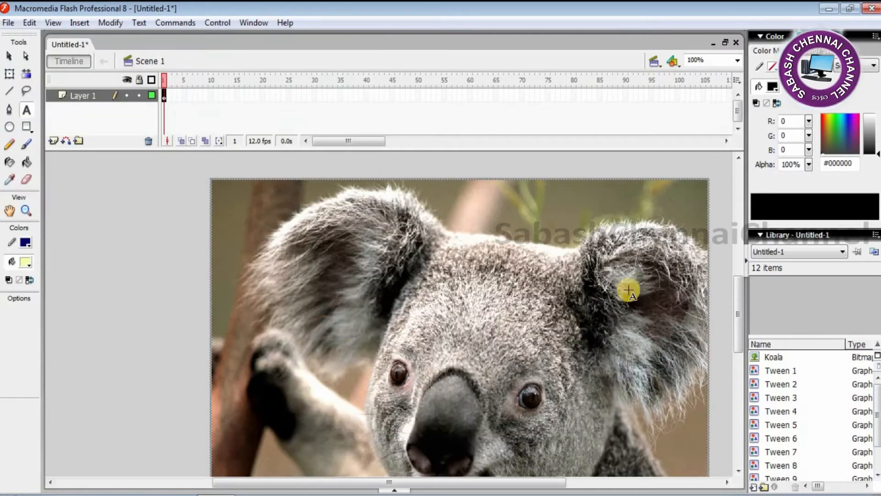
Shrink the koala picture proportionally with Free Transform and move it so it lies mostly over the white stage
drag(737, 307, 740, 324)
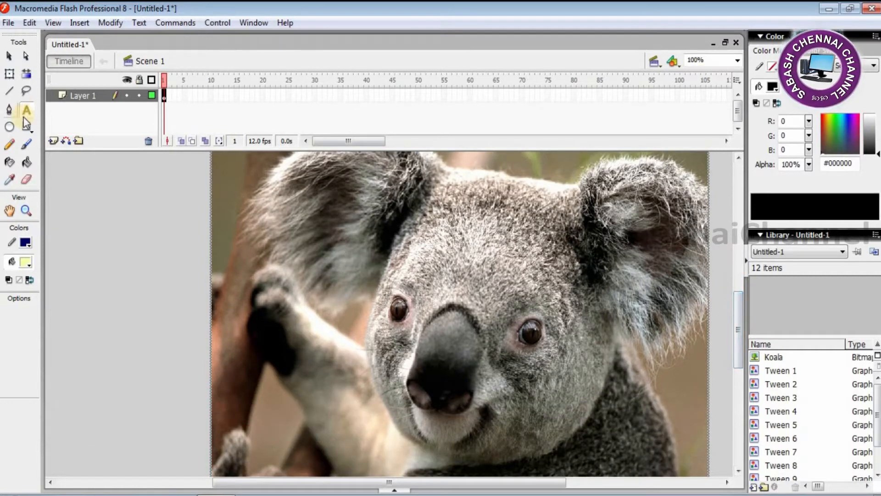
click(9, 74)
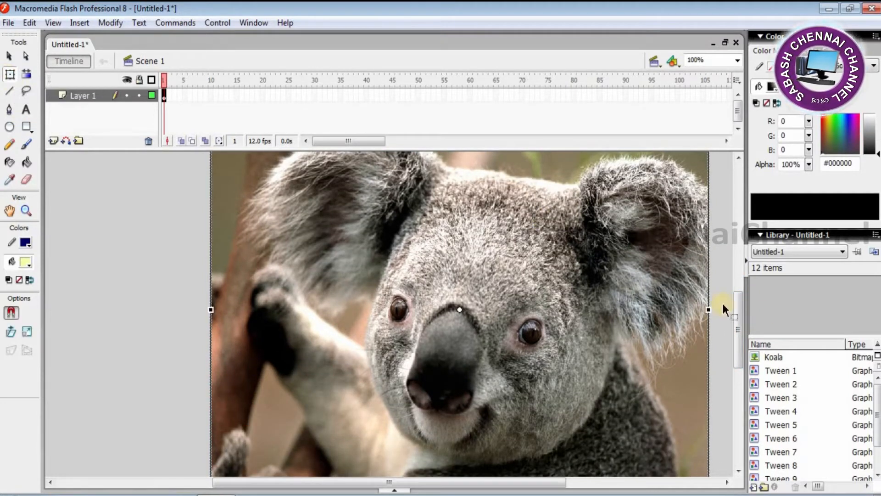
drag(734, 313, 736, 338)
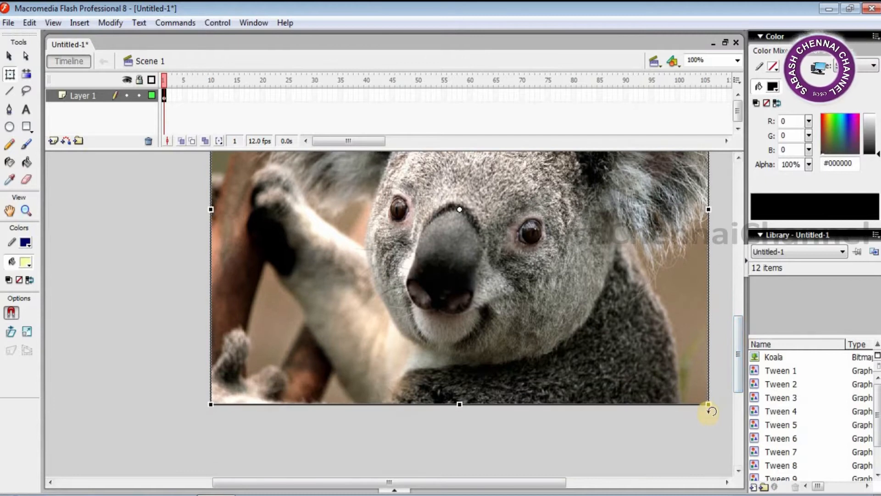
drag(707, 400, 664, 321)
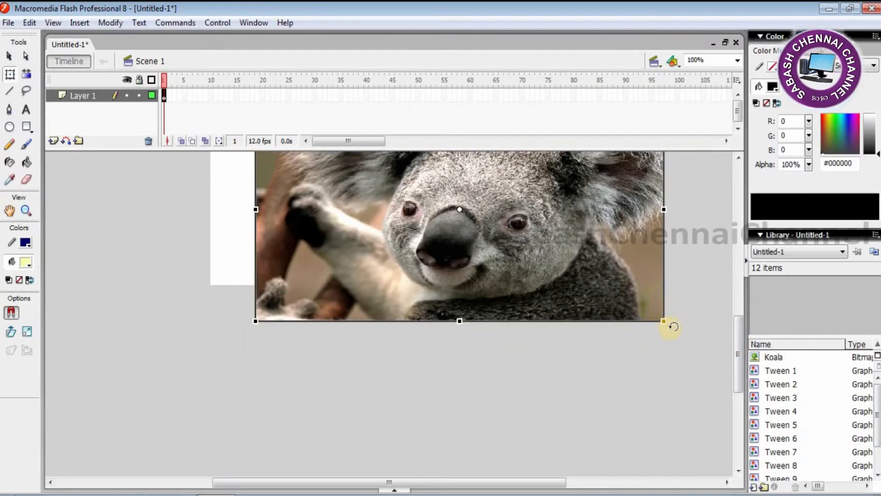
drag(734, 342, 734, 312)
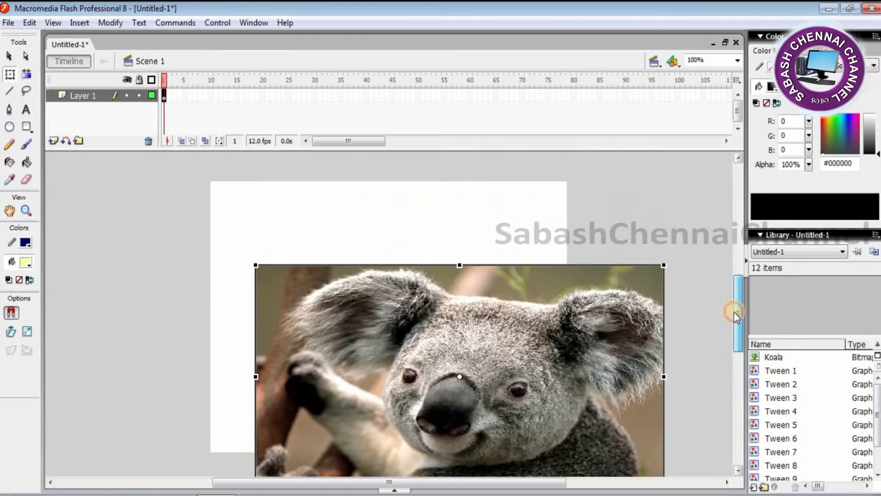
drag(543, 366, 510, 291)
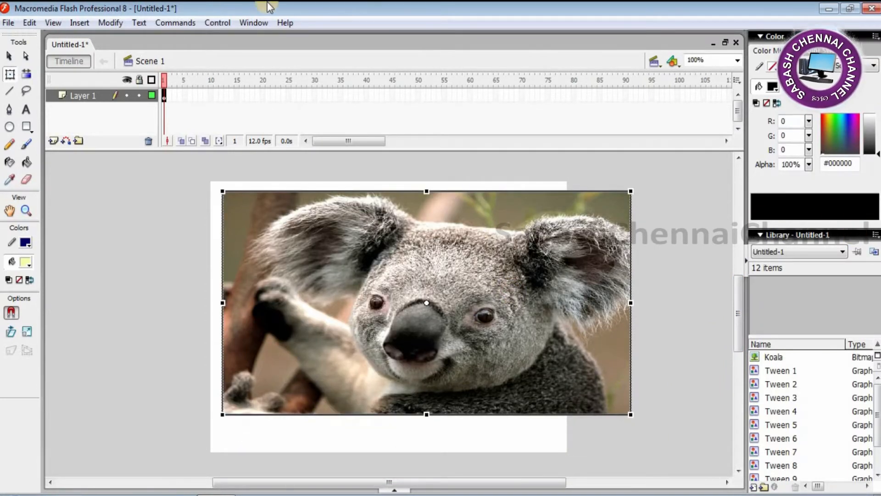
Display the Align options and make alignment and sizing relative to the stage
click(255, 23)
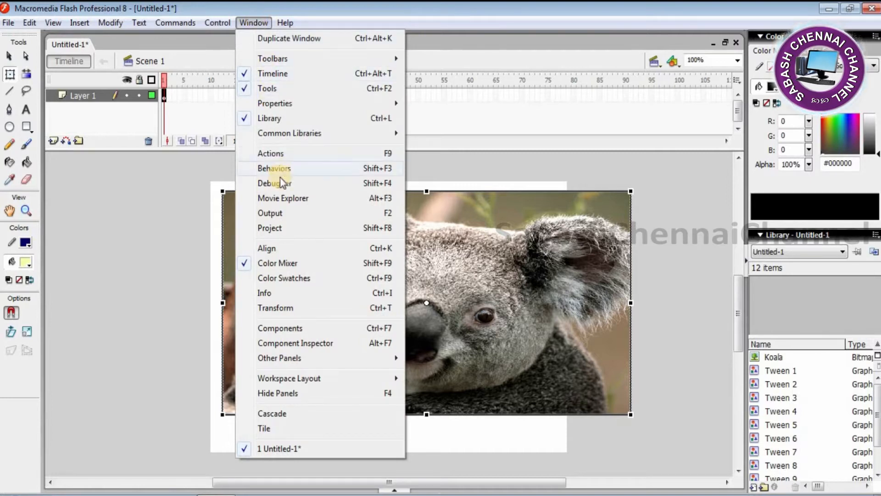
click(275, 249)
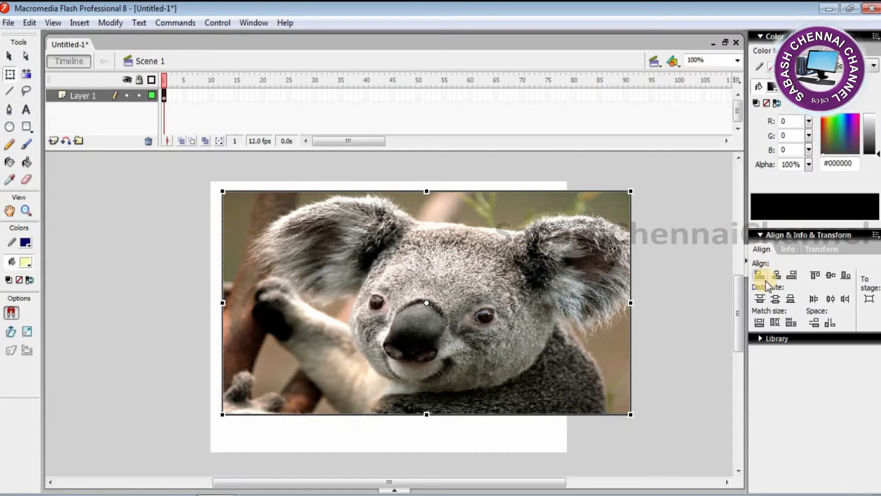
click(254, 23)
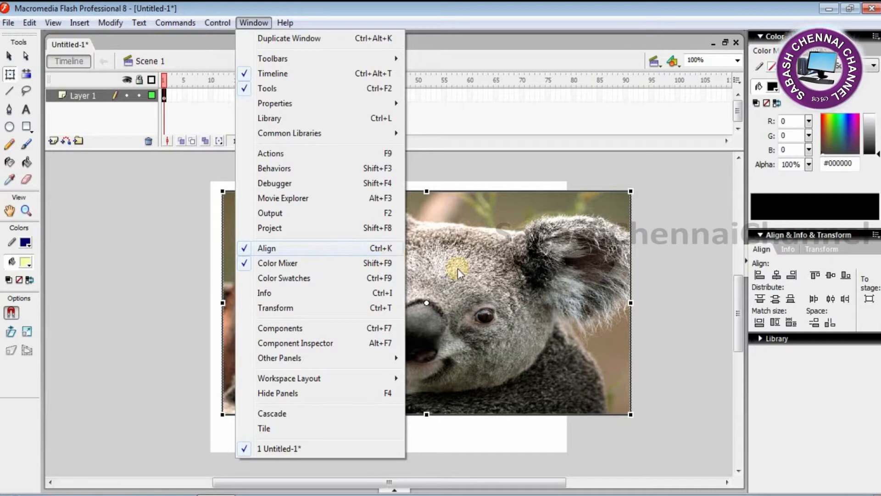
key(ctrl+l)
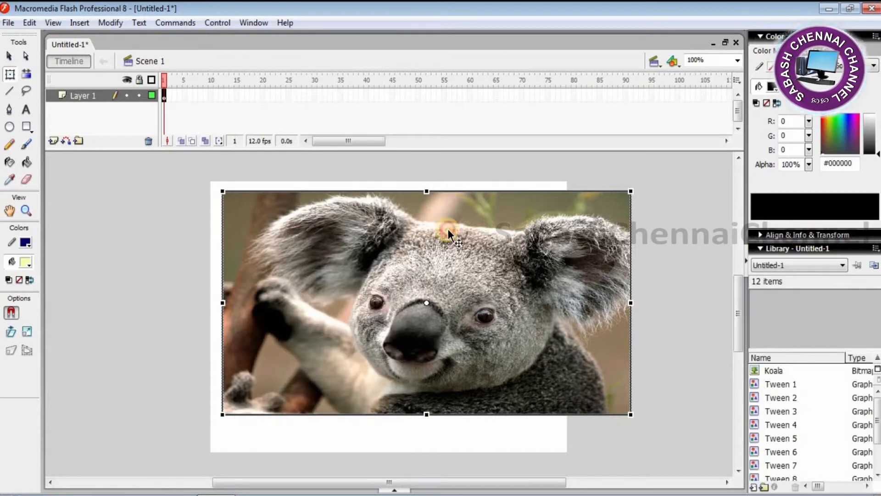
click(805, 246)
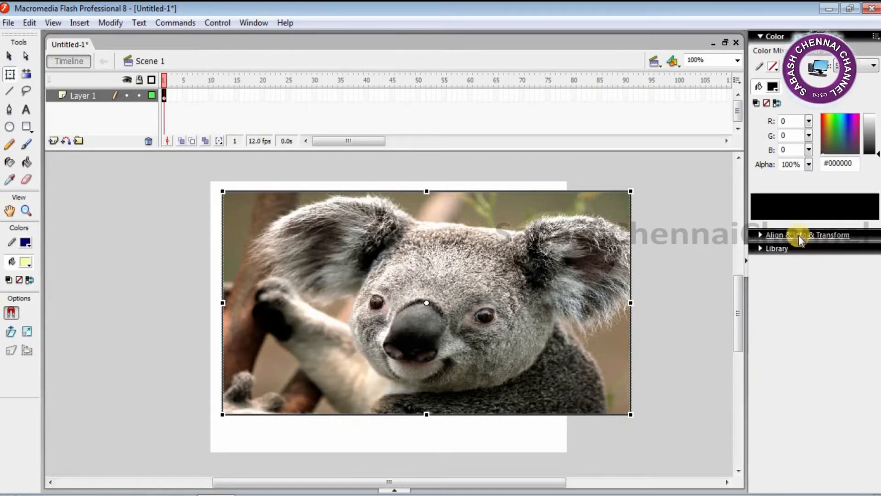
click(789, 235)
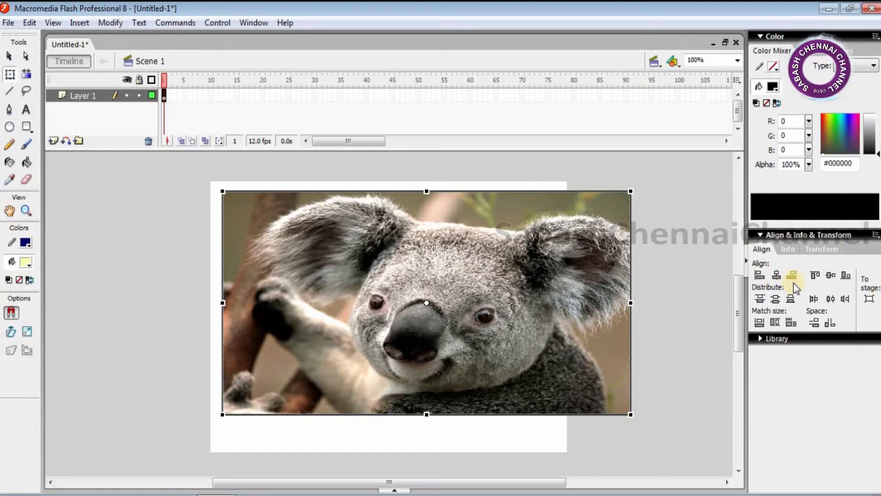
click(869, 299)
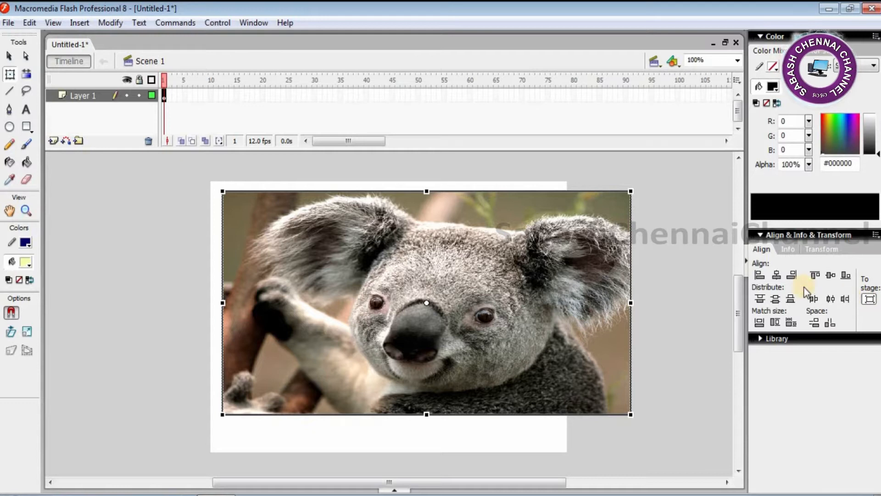
Try the left, centre and right alignments on the koala picture and distribute it vertically by its centre and top edge
click(763, 278)
click(773, 278)
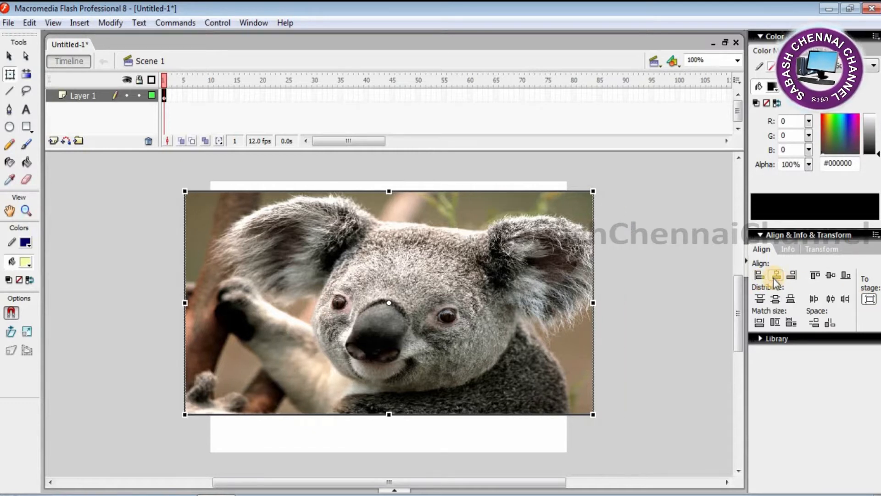
click(790, 276)
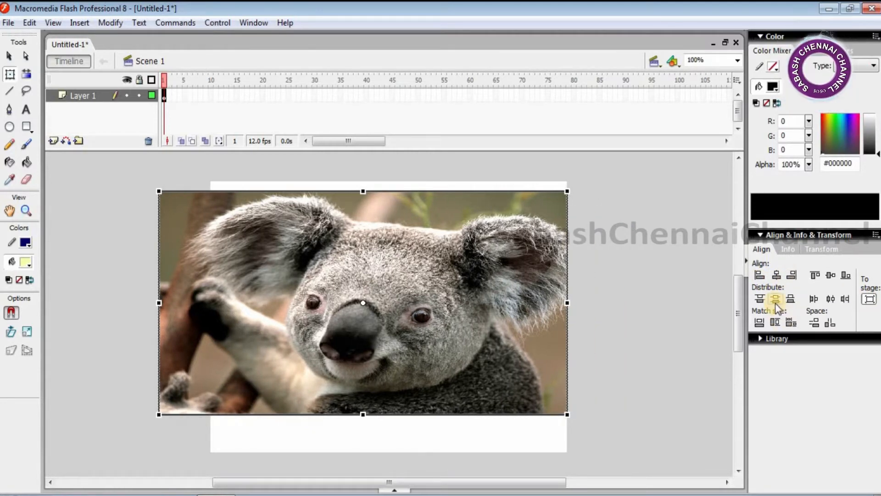
click(775, 299)
click(760, 298)
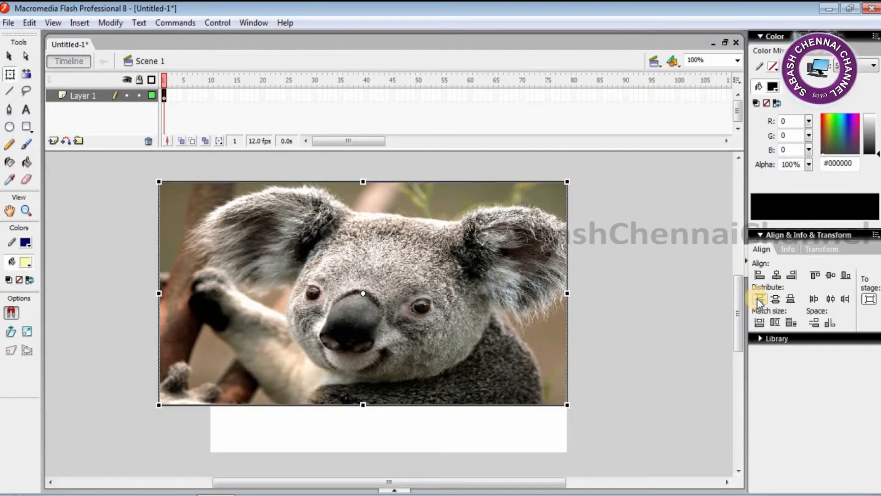
Match the koala picture's width and height to the stage and align it so it covers the stage exactly
click(772, 322)
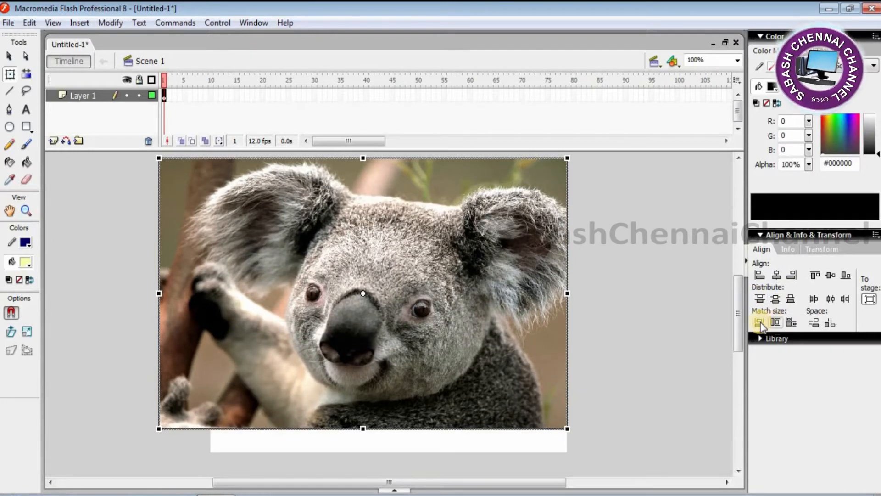
click(790, 322)
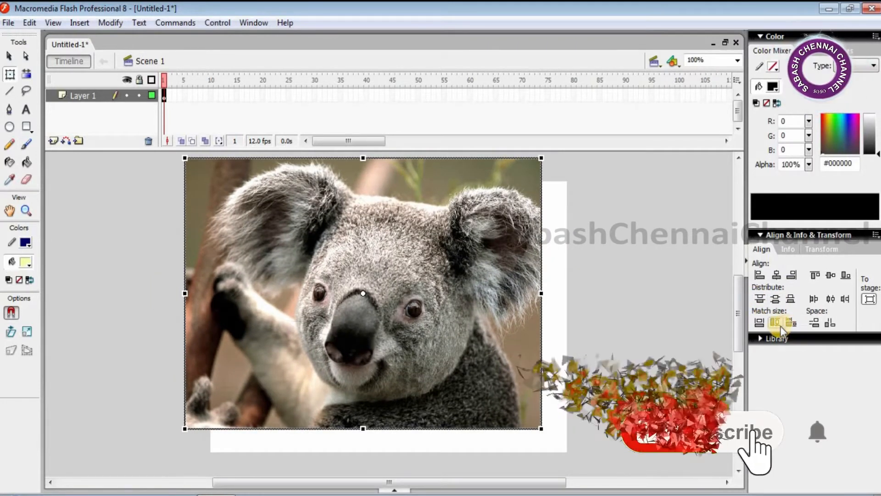
click(776, 300)
click(786, 299)
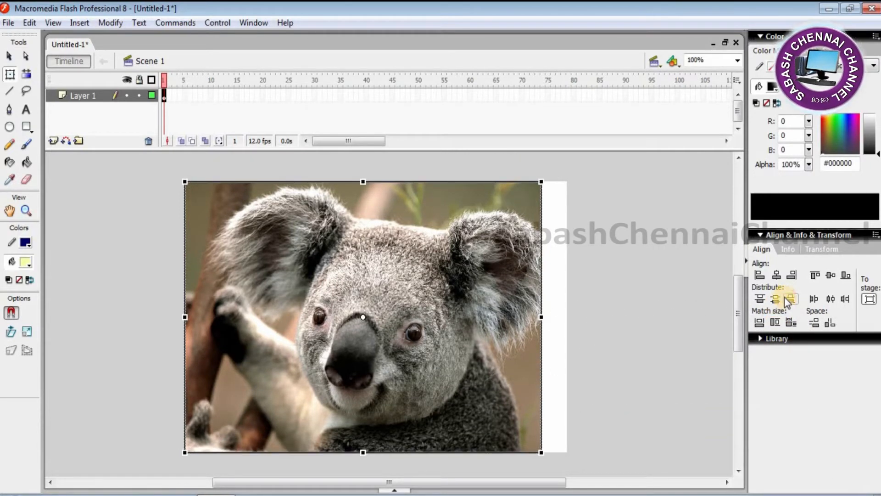
click(794, 275)
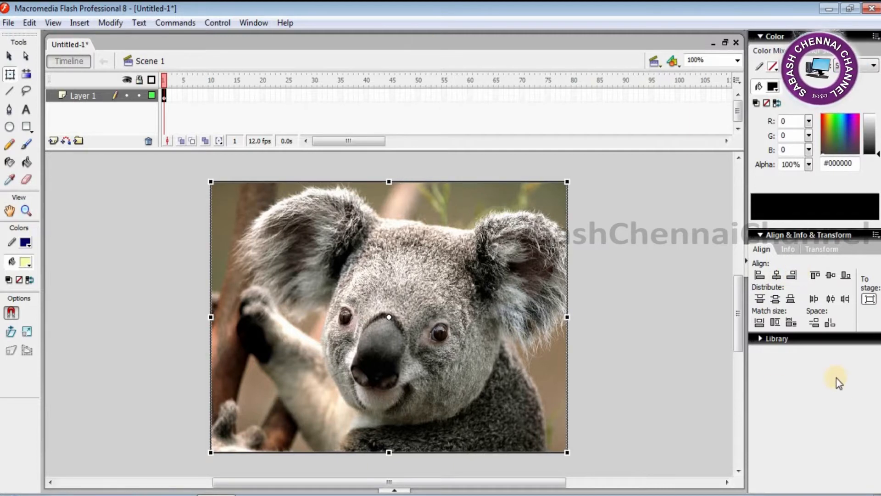
click(612, 288)
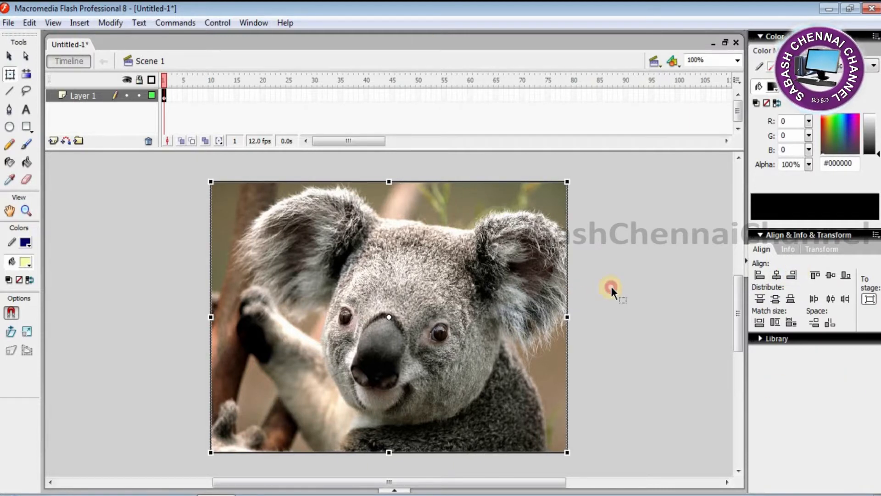
click(476, 302)
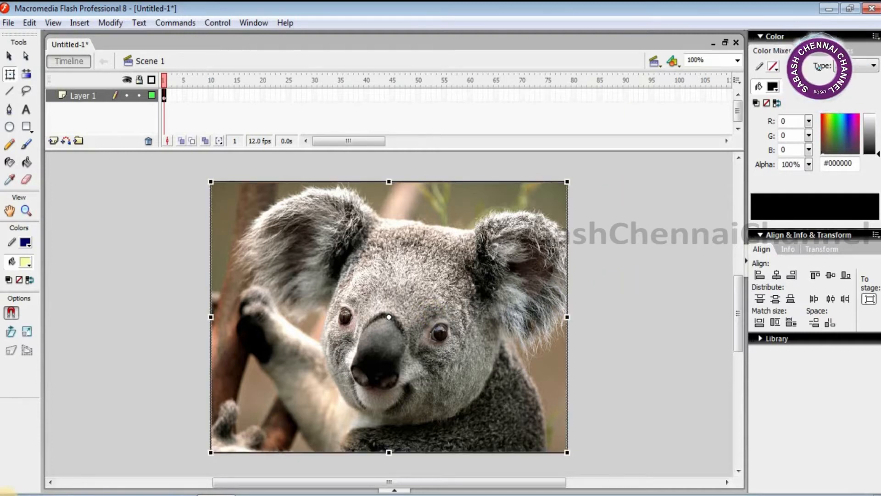
Lock Layer 1 and, on a new layer above it, draw a narrow pale yellow rectangle spanning the full height of the stage's left edge
click(139, 81)
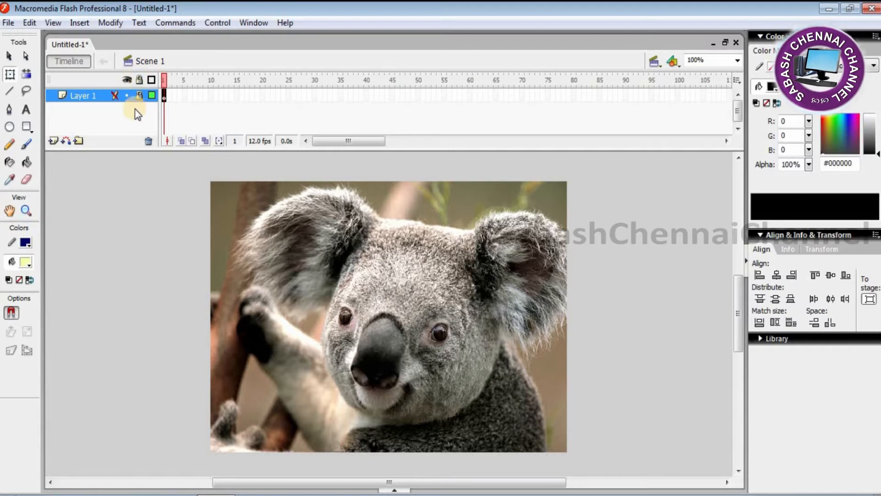
click(53, 142)
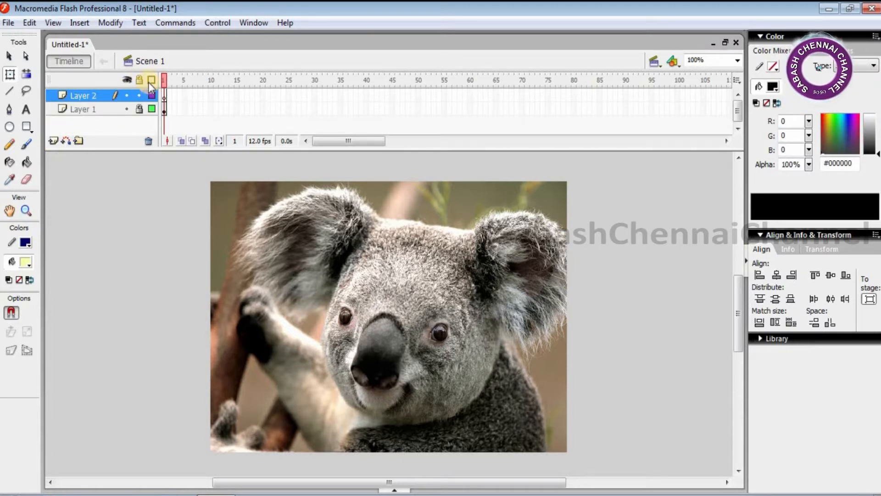
click(27, 128)
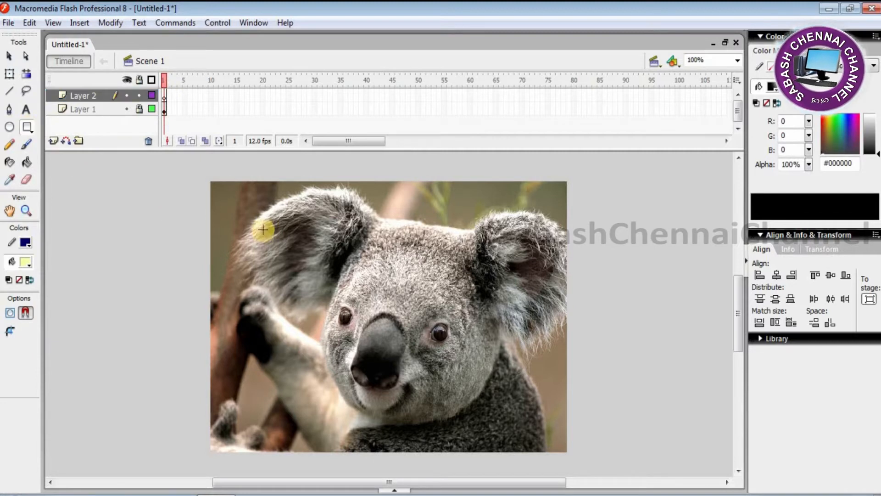
drag(211, 182, 254, 452)
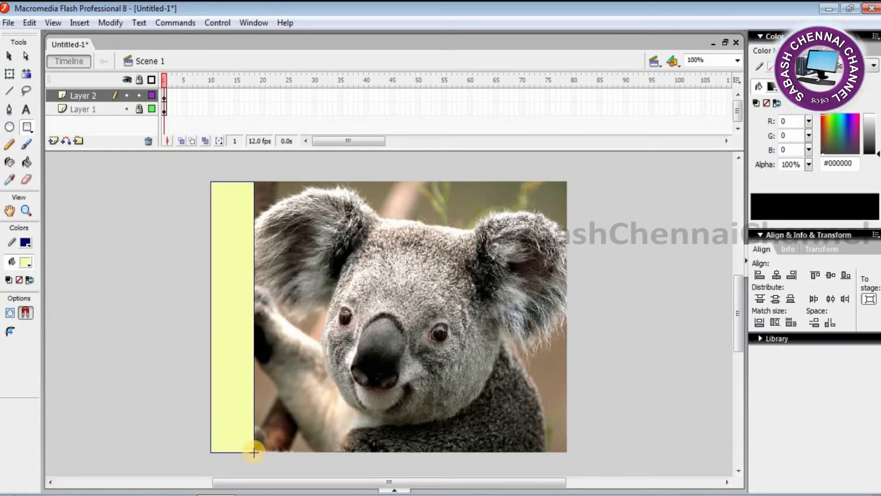
Insert a keyframe at frame 60 on both Layer 2 and Layer 1
click(468, 94)
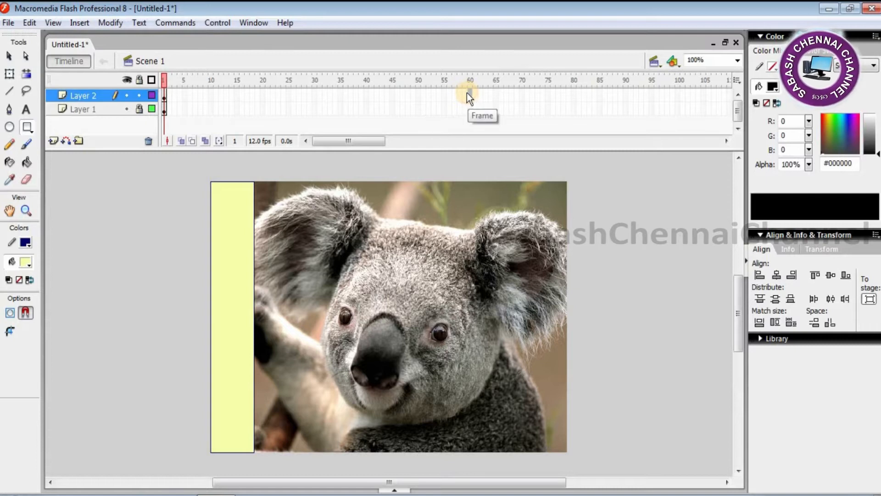
key(F5)
click(471, 112)
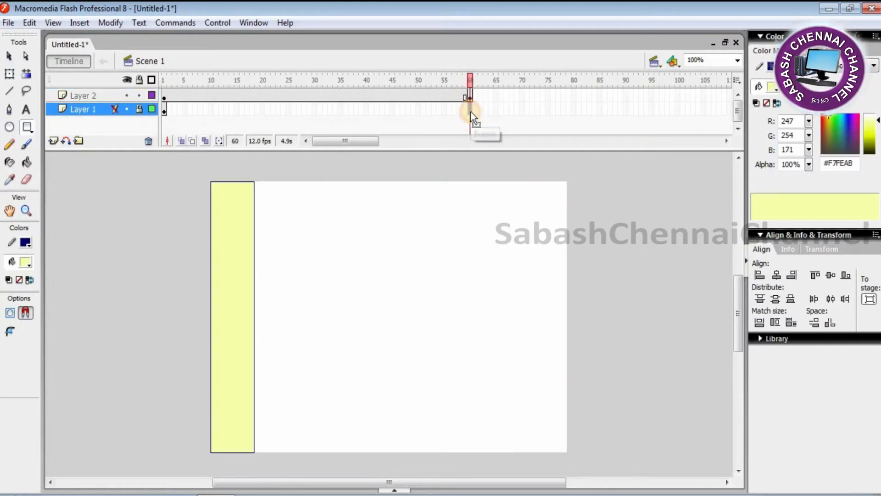
key(F5)
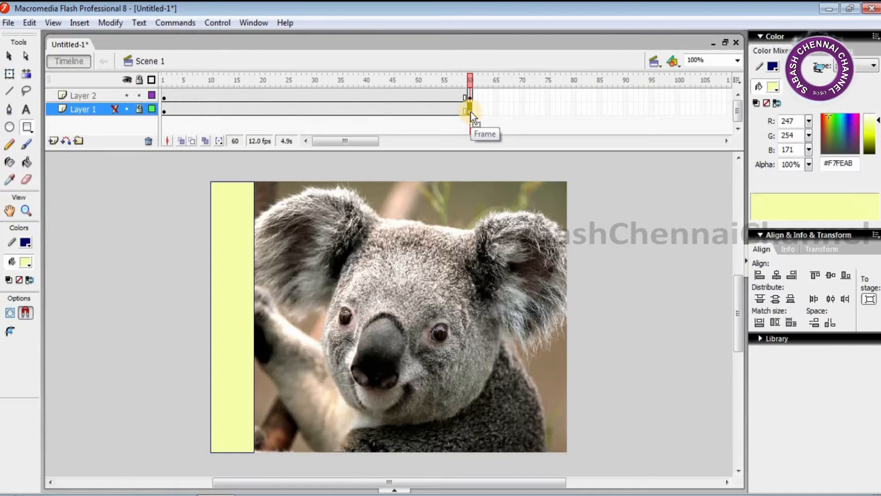
Move the yellow strip to the stage's right edge at frame 60 of Layer 2 and play the animation from frame 1
click(165, 98)
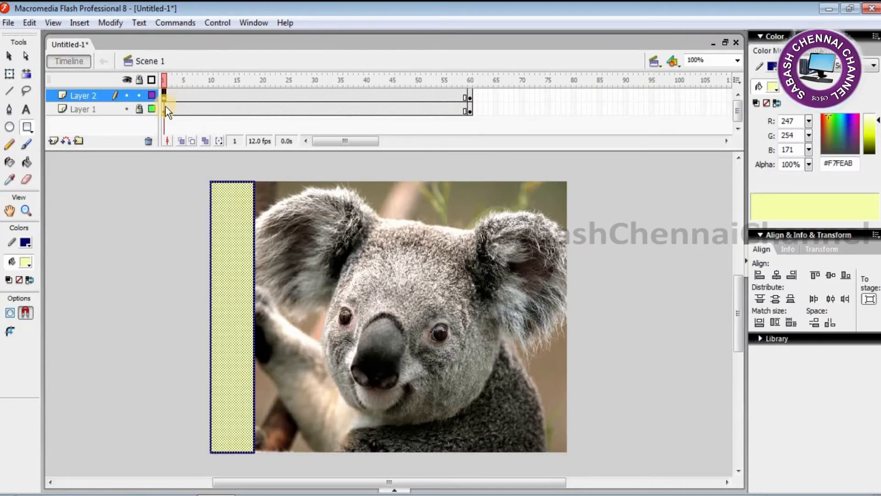
click(9, 56)
mouse_move(221, 334)
mouse_down()
mouse_move(511, 335)
mouse_move(222, 333)
mouse_up()
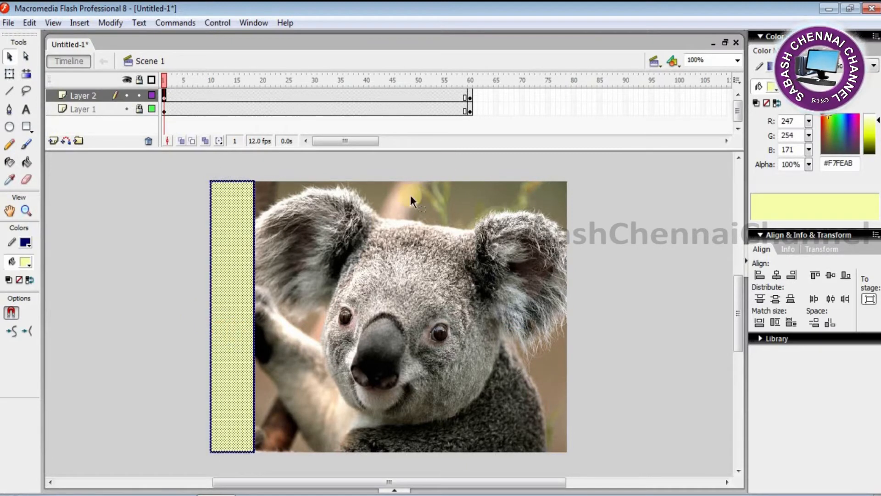
click(469, 95)
drag(247, 299, 555, 299)
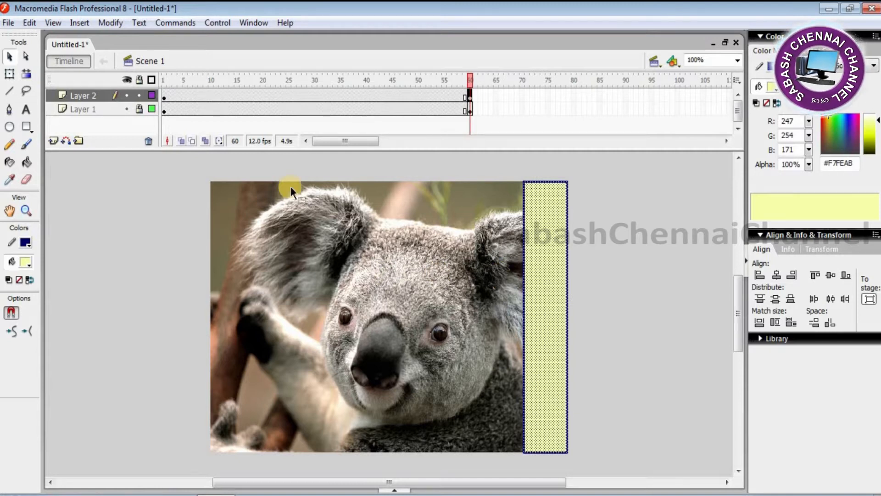
click(167, 97)
key(Return)
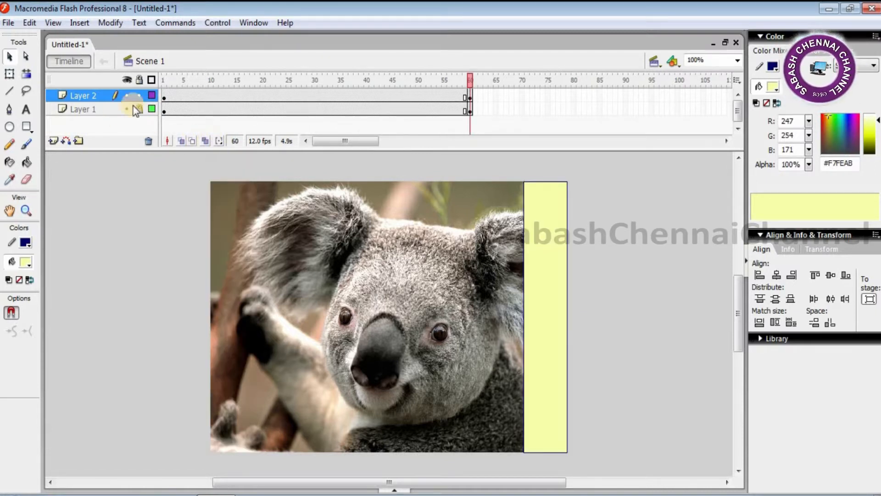
Create a motion tween between the two keyframes of Layer 2 and play it
click(165, 96)
right_click(205, 100)
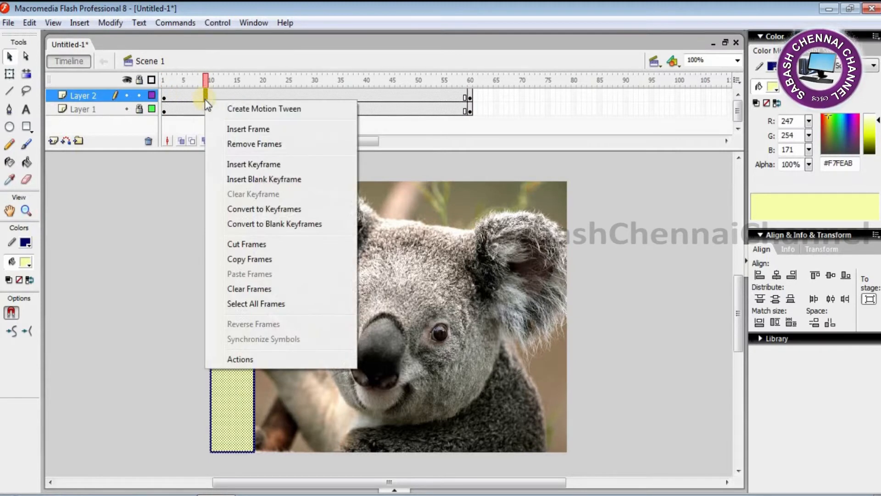
click(251, 109)
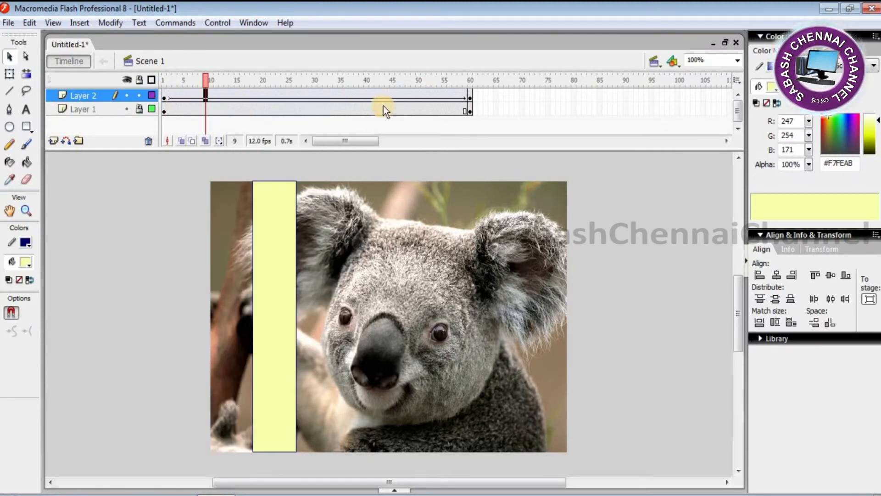
key(Return)
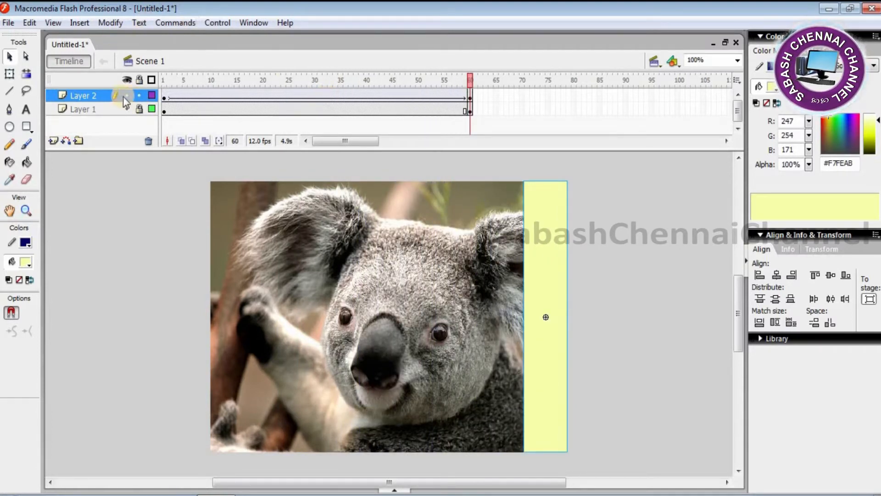
Turn Layer 2 into a mask over Layer 1 and play the masked animation from frame 1
click(93, 97)
right_click(91, 95)
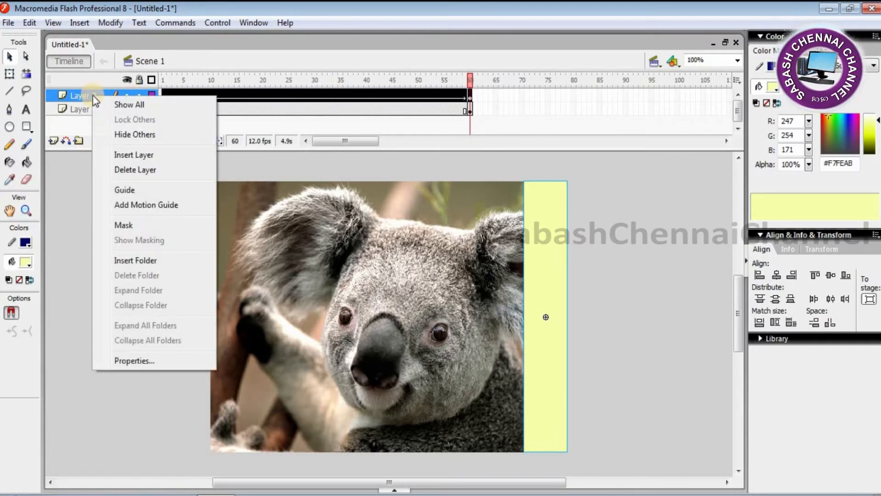
click(162, 227)
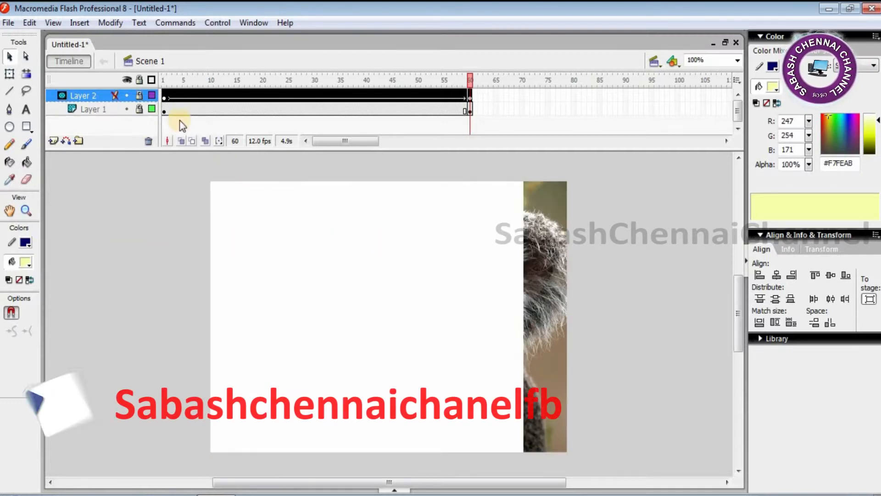
click(166, 96)
key(Return)
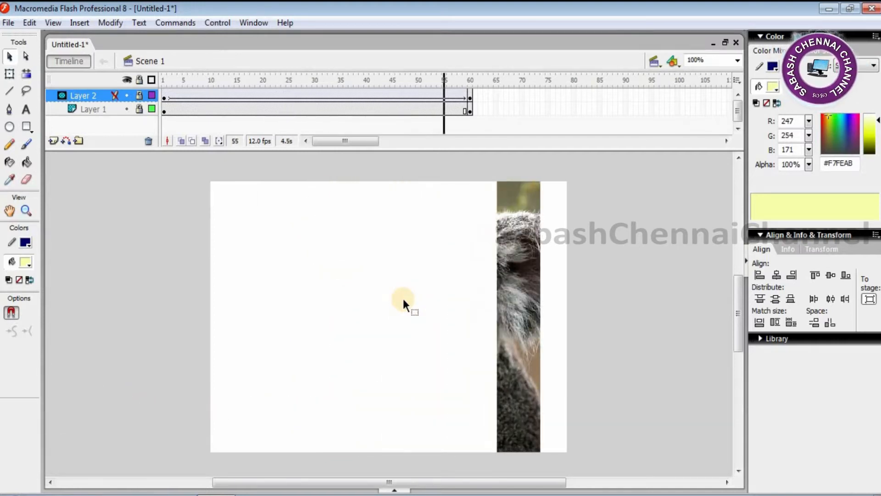
Turn off the mask on Layer 2 and remove the layer's motion tween
right_click(92, 96)
click(132, 225)
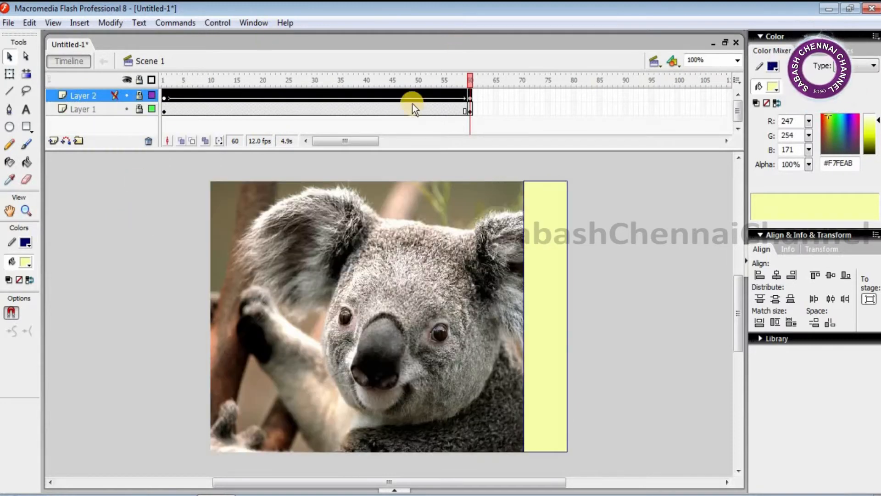
right_click(389, 92)
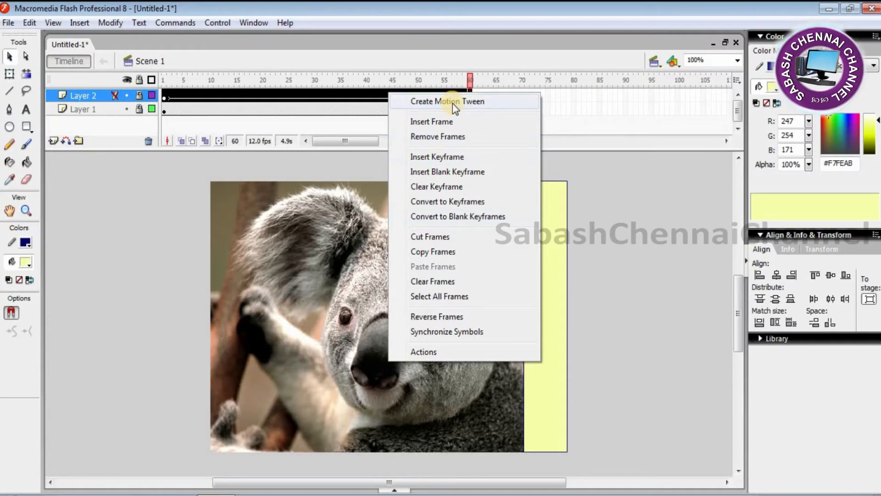
click(289, 100)
right_click(290, 99)
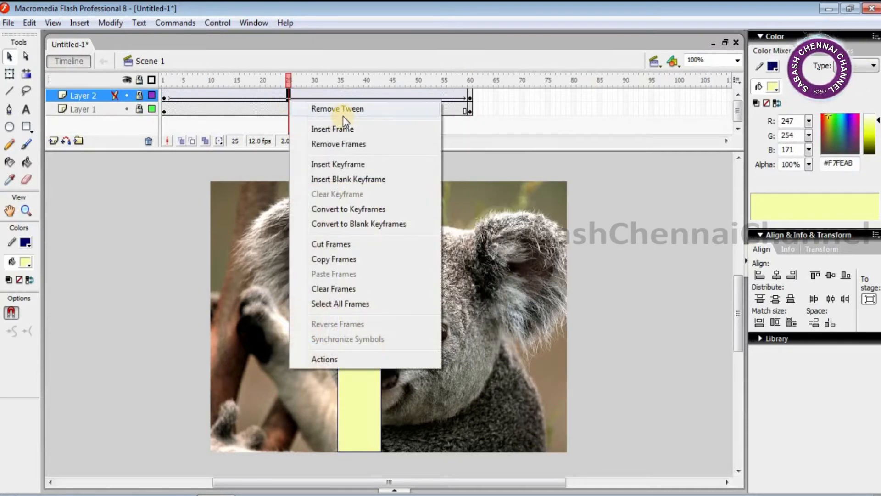
click(344, 112)
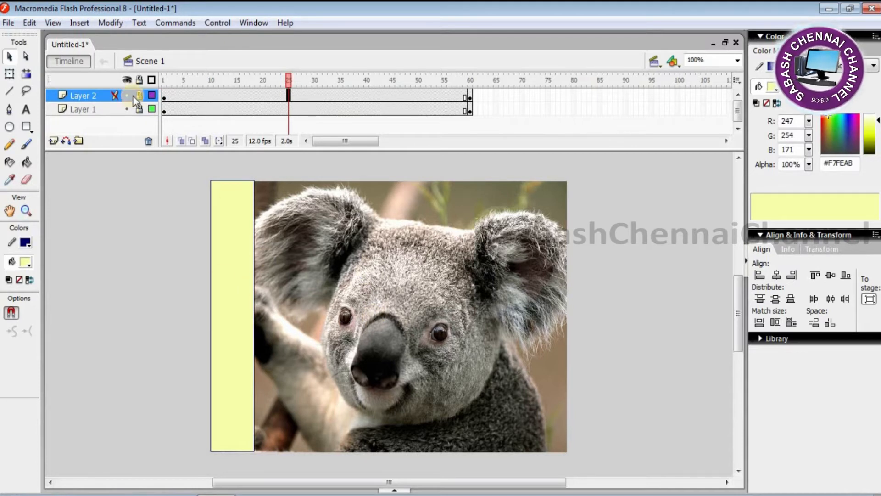
Unlock Layer 2 and, at frame 60, widen the yellow strip with Free Transform to most of the stage's width, then align it to the left edge
click(164, 97)
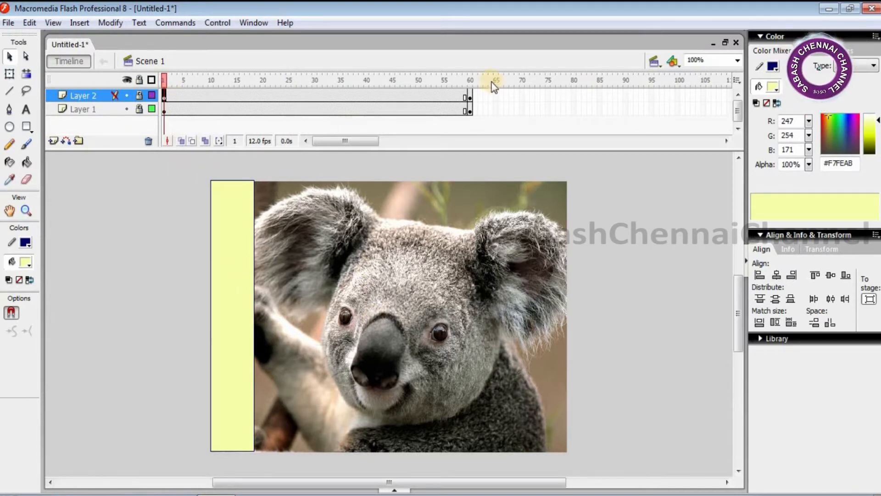
click(138, 95)
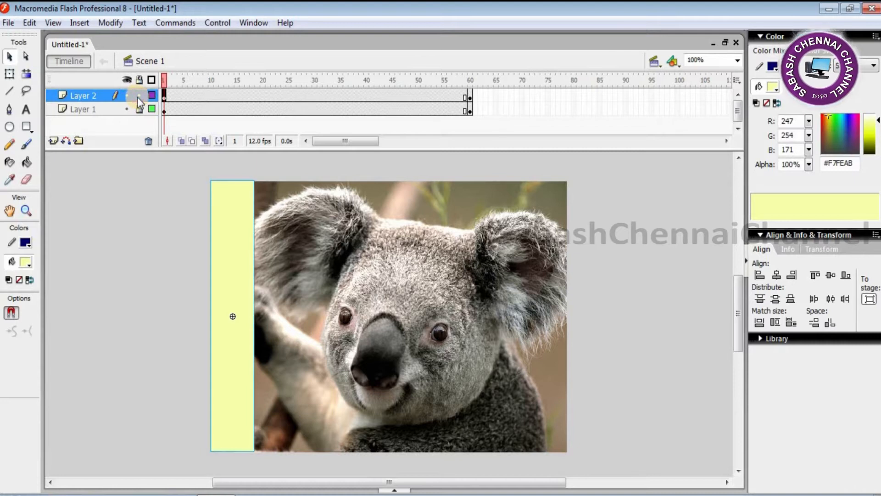
click(471, 97)
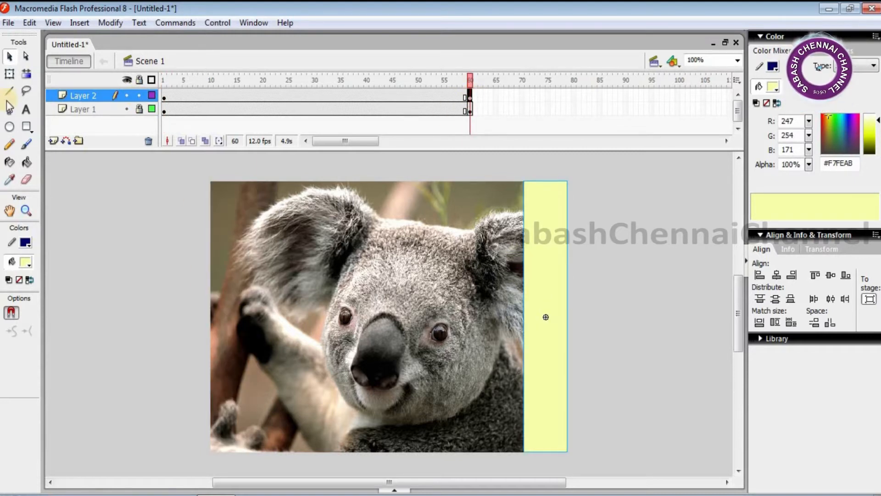
key(q)
drag(523, 315, 389, 315)
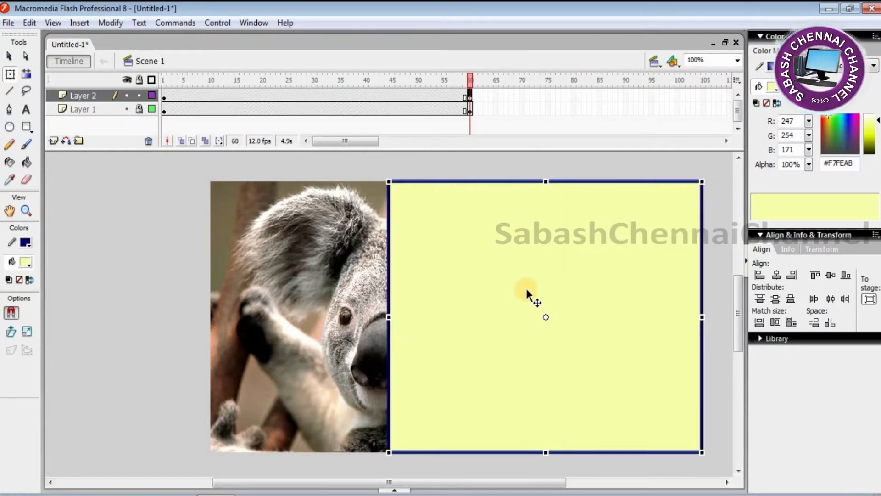
click(761, 274)
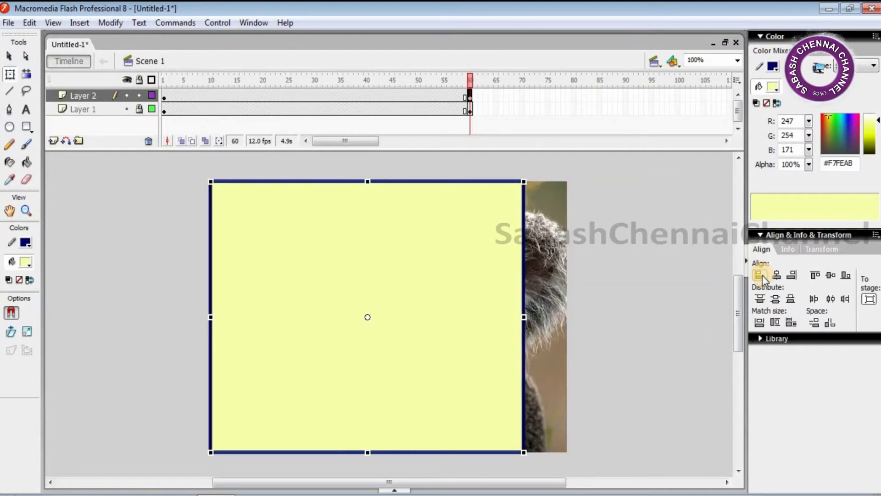
Stretch and align the yellow rectangle at frame 60 against the stage edges until it covers the stage exactly
click(791, 276)
drag(254, 316, 239, 316)
click(790, 277)
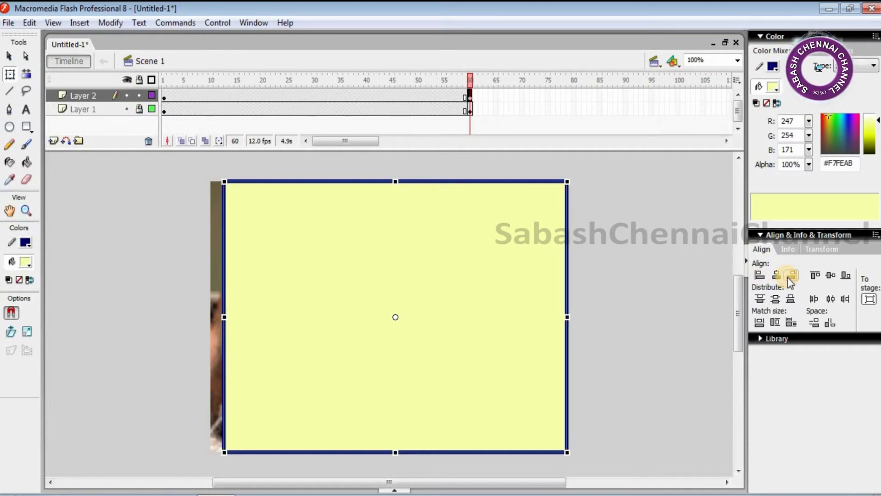
drag(223, 315, 210, 316)
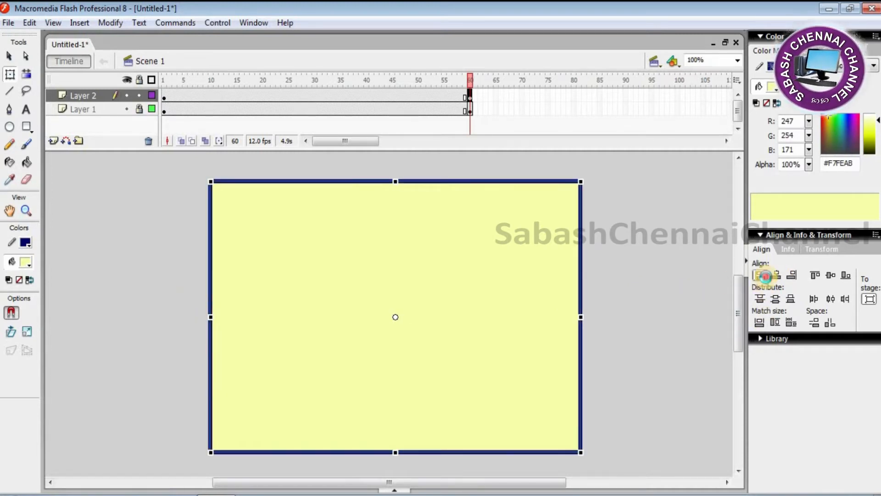
click(764, 276)
mouse_move(575, 316)
mouse_down()
mouse_move(545, 317)
mouse_move(564, 319)
mouse_up()
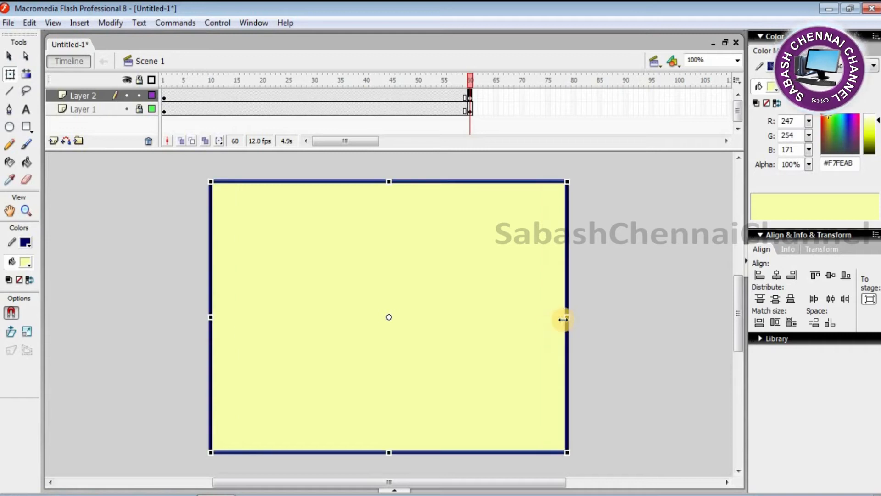
Compare Layer 2's first and last keyframes, create a motion tween between them and play the widening rectangle
click(164, 97)
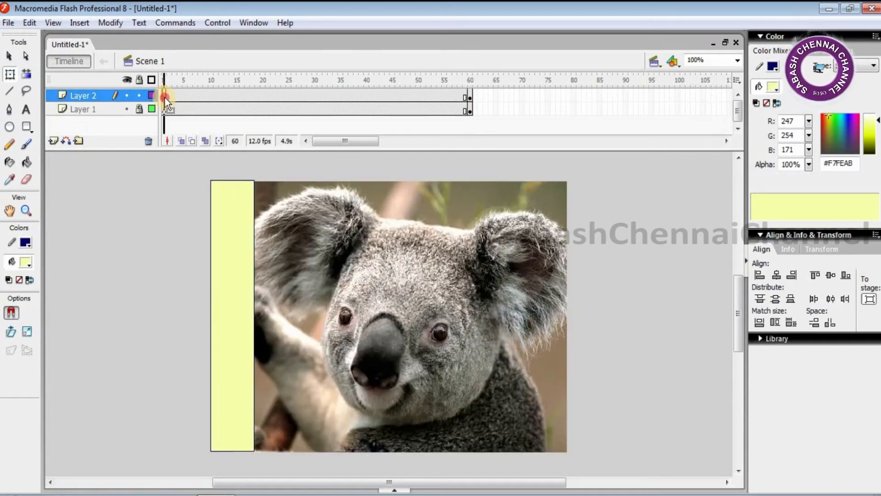
click(471, 97)
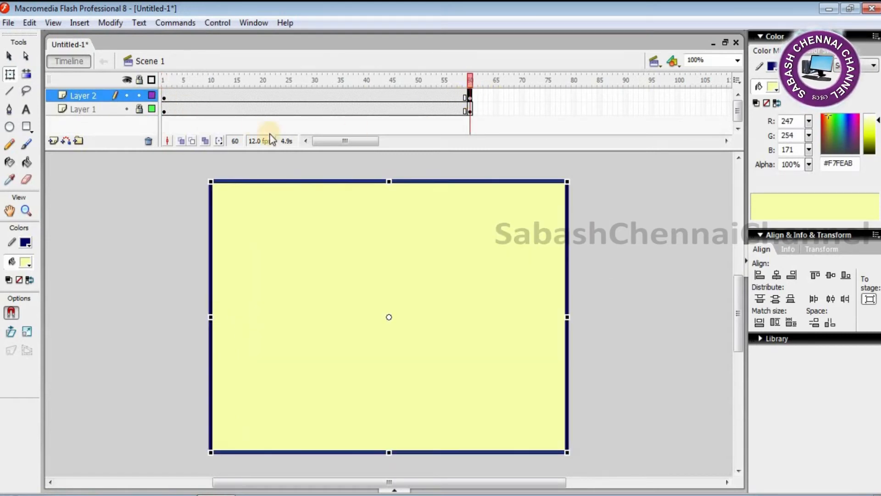
click(230, 98)
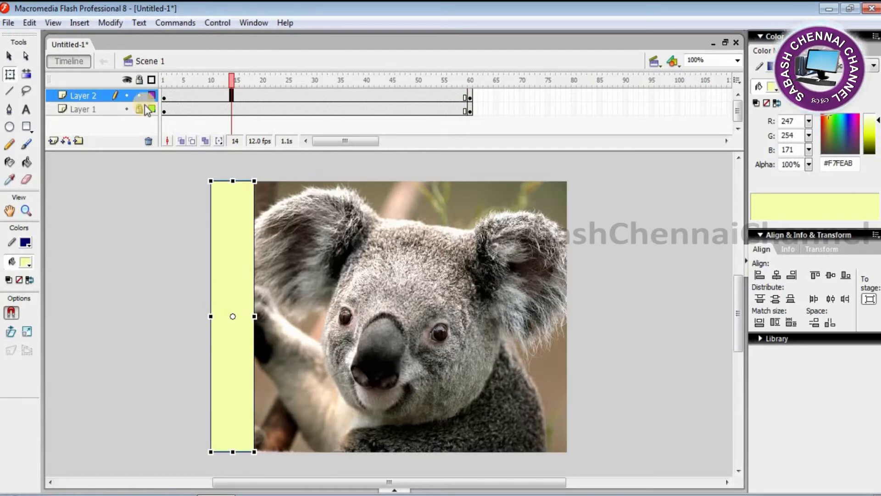
click(164, 96)
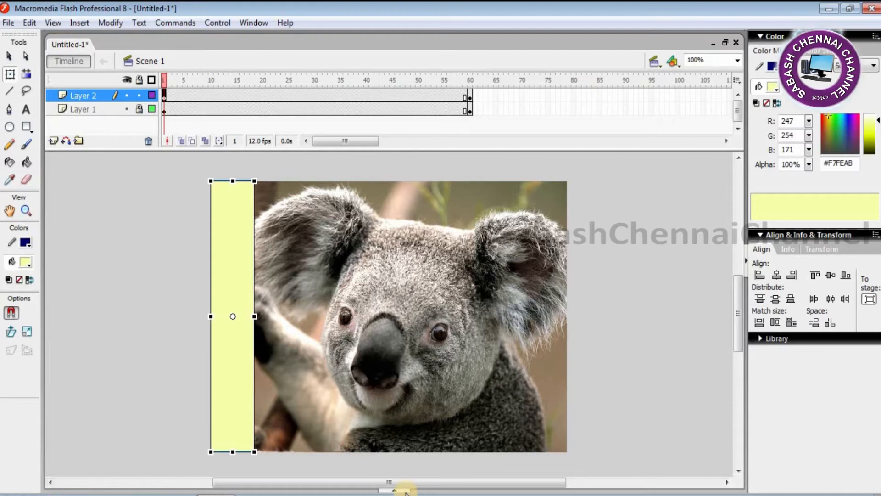
right_click(220, 91)
click(252, 98)
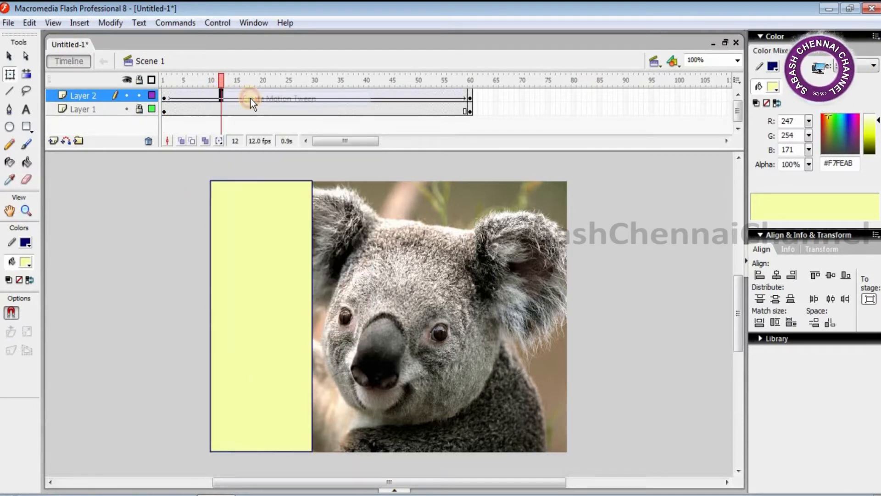
key(Return)
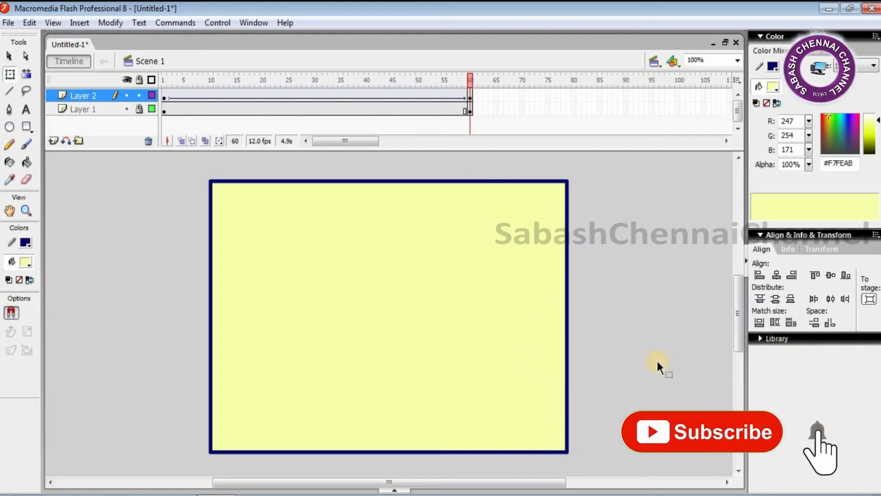
Set Layer 2 as a mask so the widening rectangle reveals the koala picture, and play it from frame 1
right_click(93, 95)
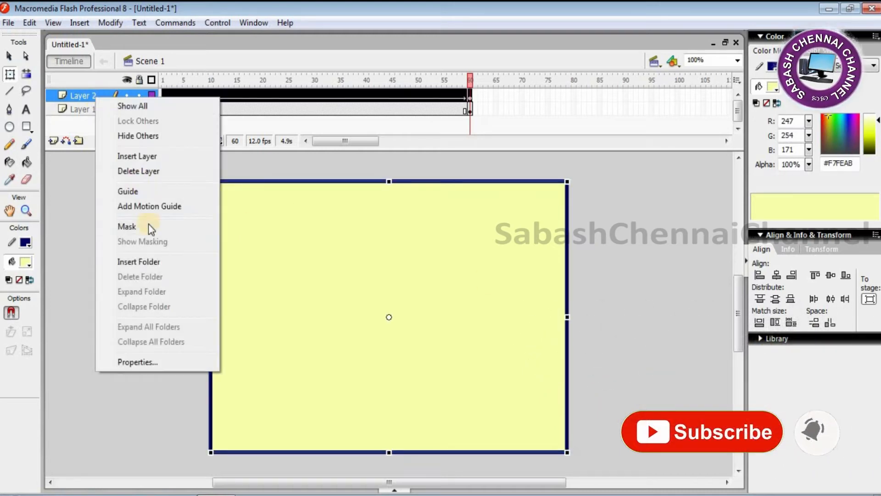
click(148, 227)
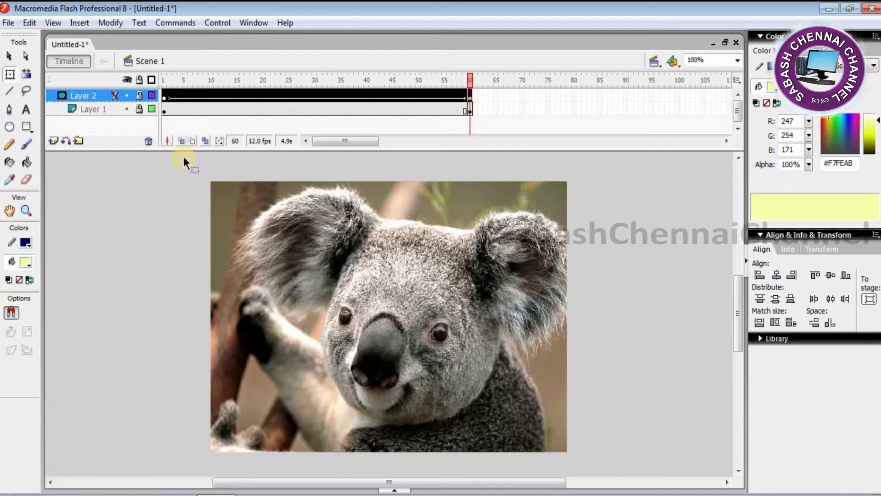
click(164, 96)
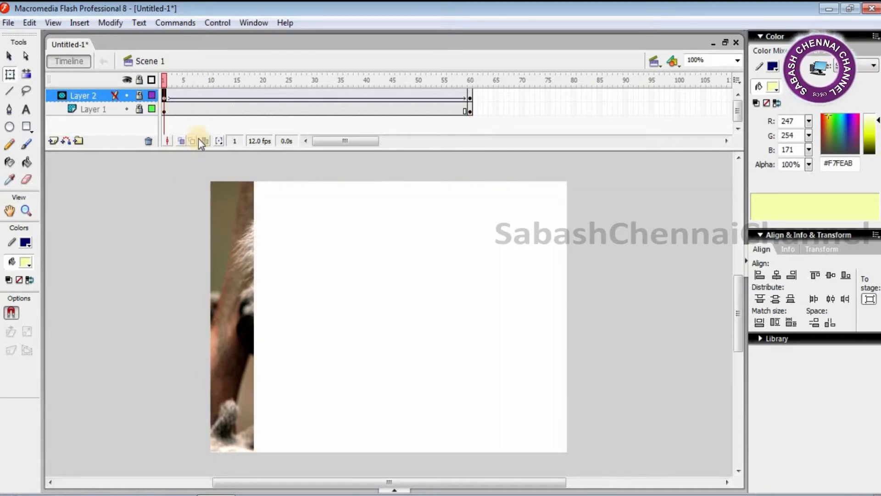
key(Return)
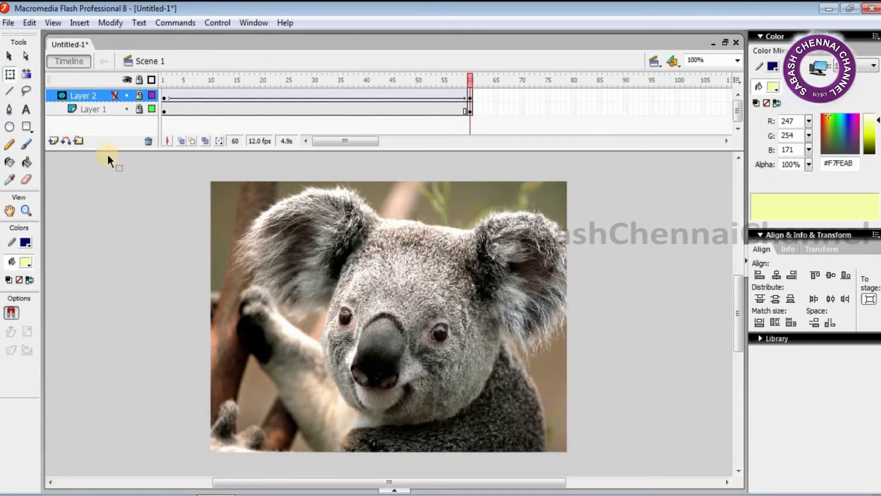
Switch off Layer 2's mask and delete the motion tween of the widening rectangle
right_click(99, 96)
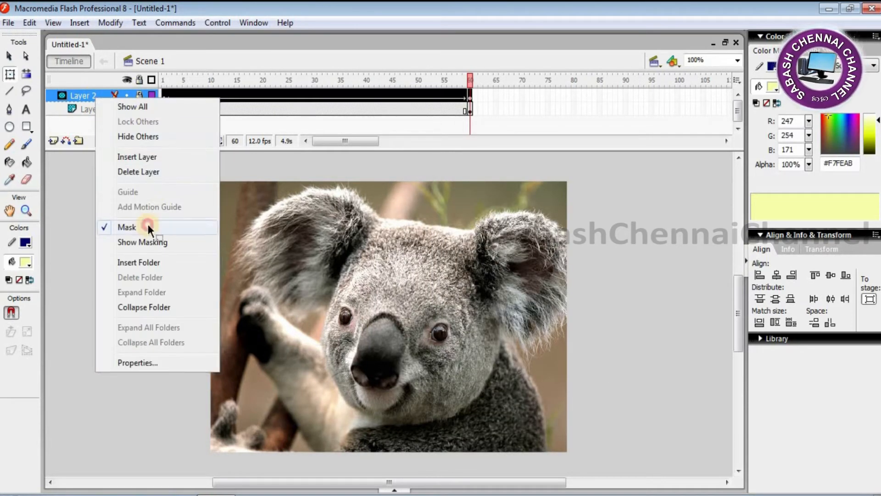
click(147, 223)
right_click(196, 97)
click(250, 109)
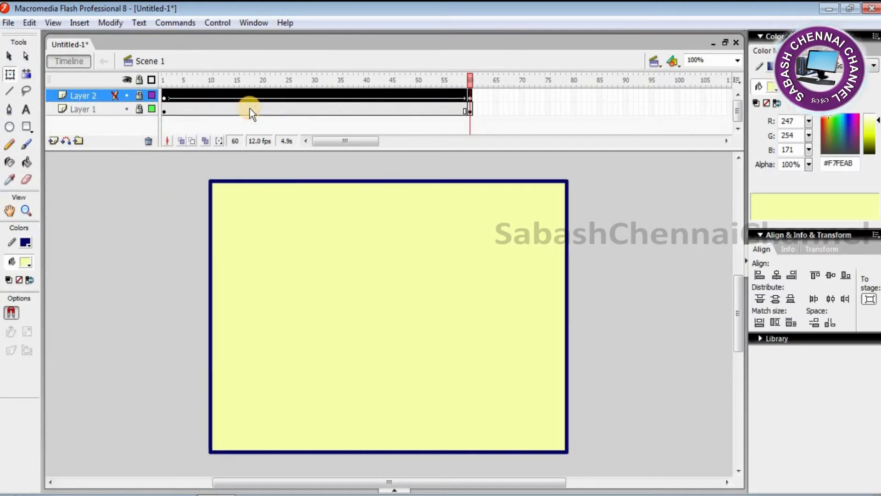
right_click(239, 97)
click(252, 103)
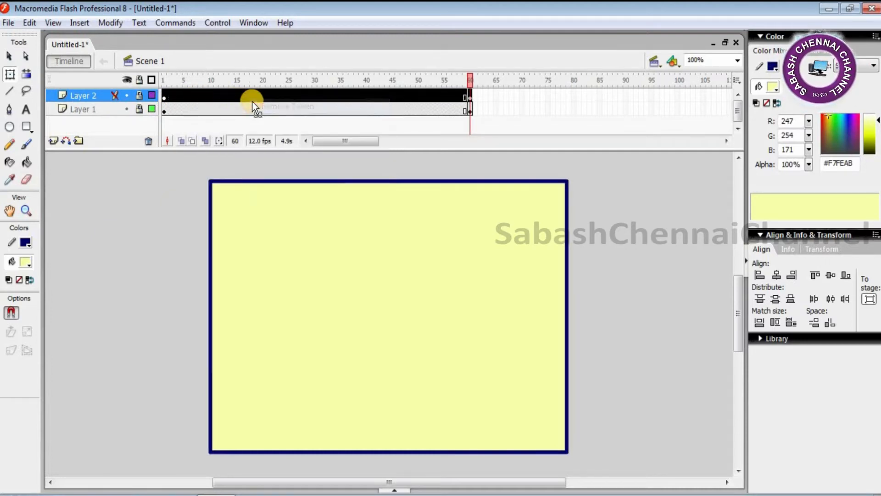
Unlock Layer 2 and reduce the yellow rectangle at frame 60 to a narrow strip along the stage's right edge
click(304, 98)
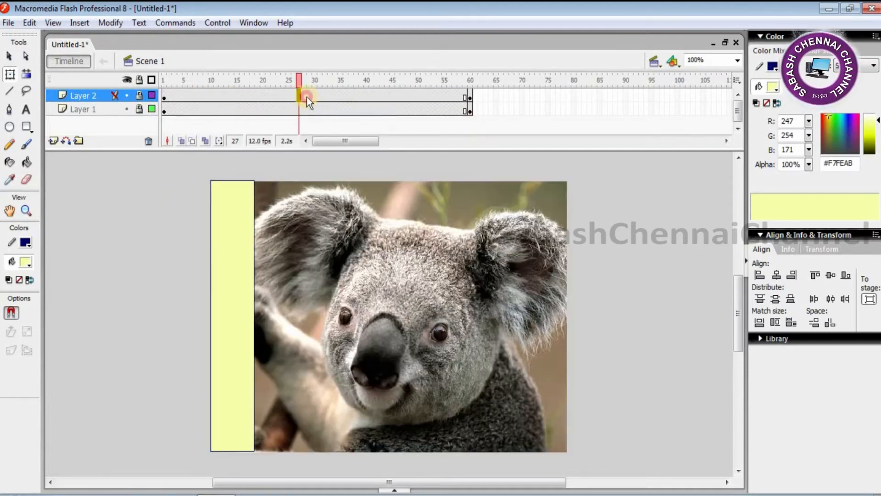
click(470, 97)
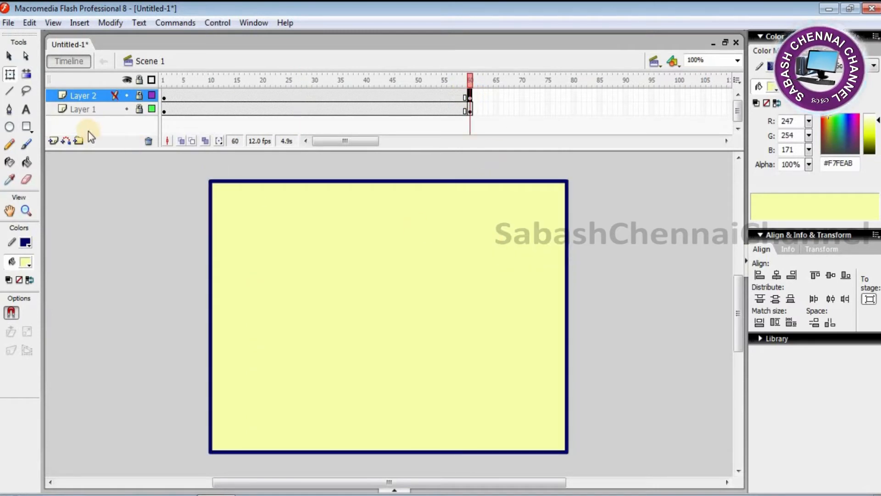
click(232, 189)
click(10, 74)
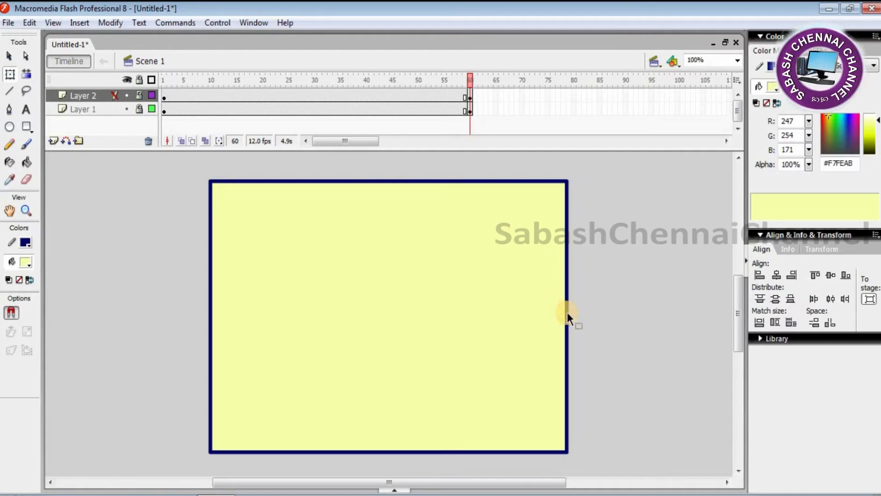
click(140, 96)
click(517, 297)
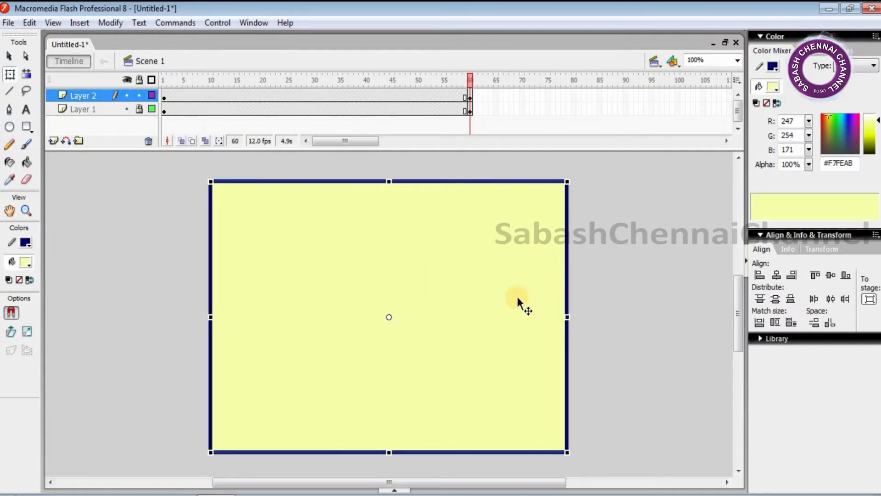
drag(568, 317, 409, 316)
drag(385, 268, 541, 263)
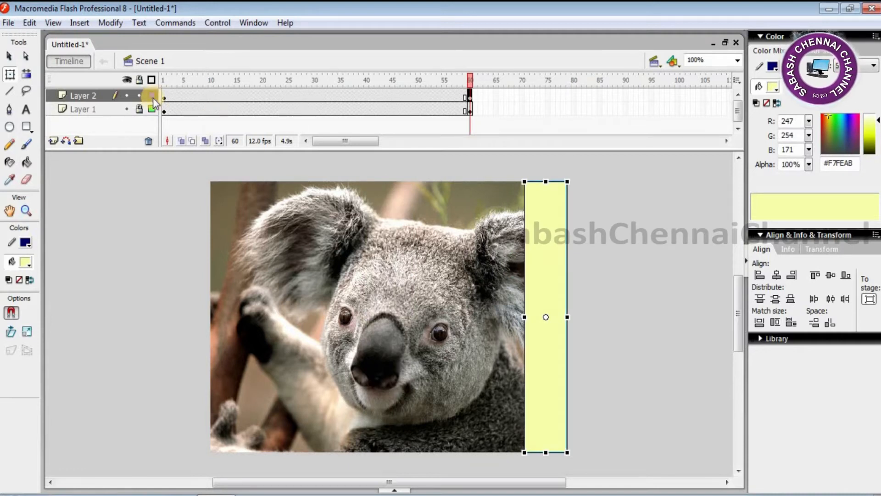
Widen the yellow rectangle at frame 1 to cover the whole stage and create a motion tween to frame 60
click(165, 97)
drag(243, 283, 391, 282)
drag(406, 318, 566, 315)
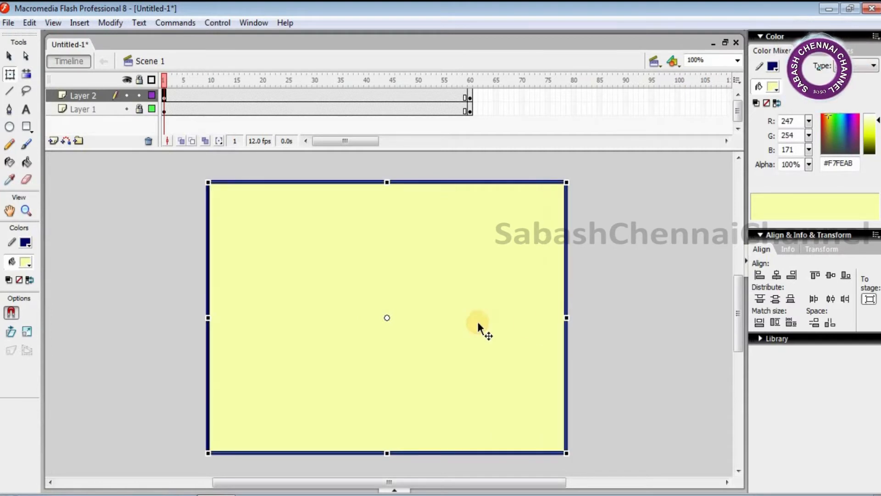
drag(486, 317, 488, 318)
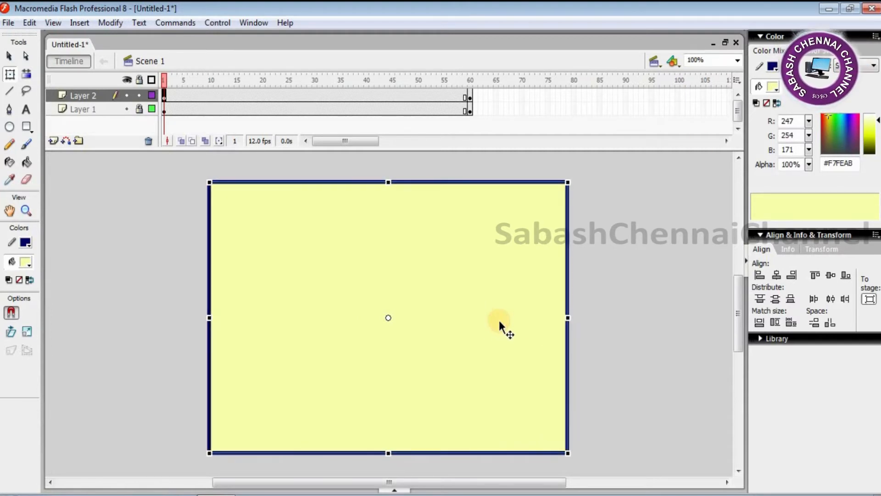
right_click(216, 97)
click(238, 102)
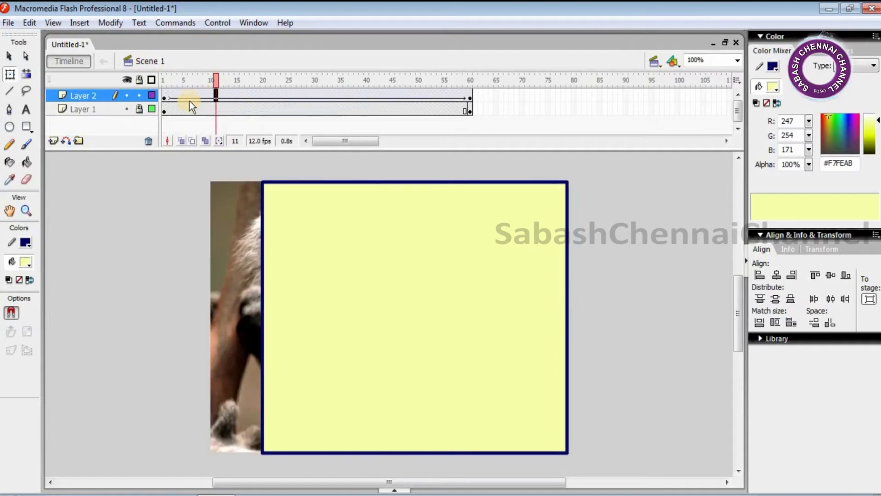
Set Layer 2 as a mask over the koala picture and play the shrinking reveal from frame 1
right_click(94, 95)
click(166, 225)
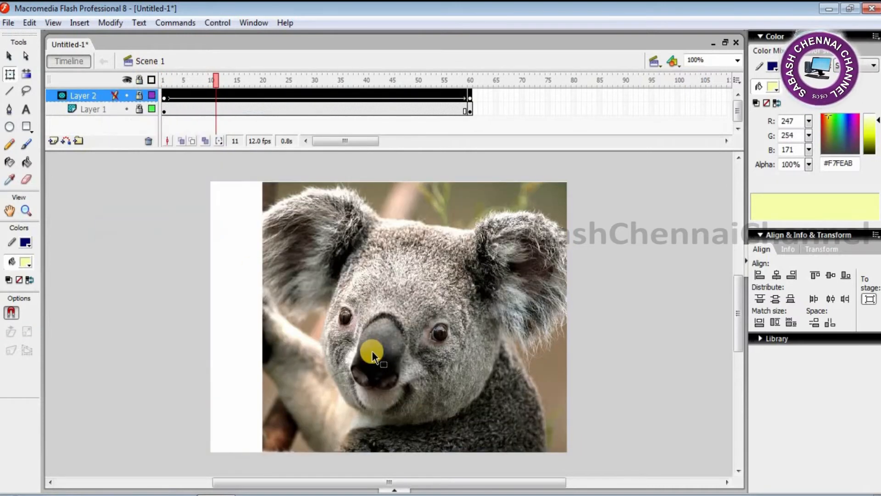
click(164, 98)
key(Return)
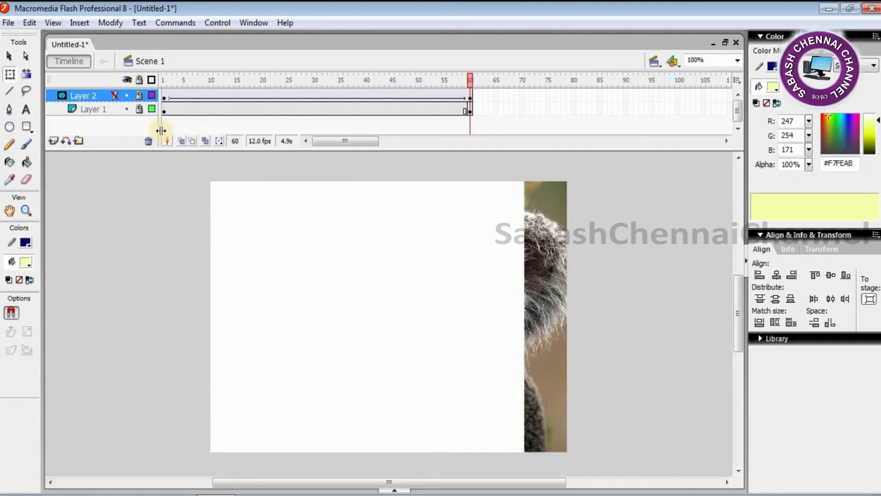
Switch off Layer 2's mask, unlock the layer and remove the motion tween of the shrinking rectangle
right_click(94, 96)
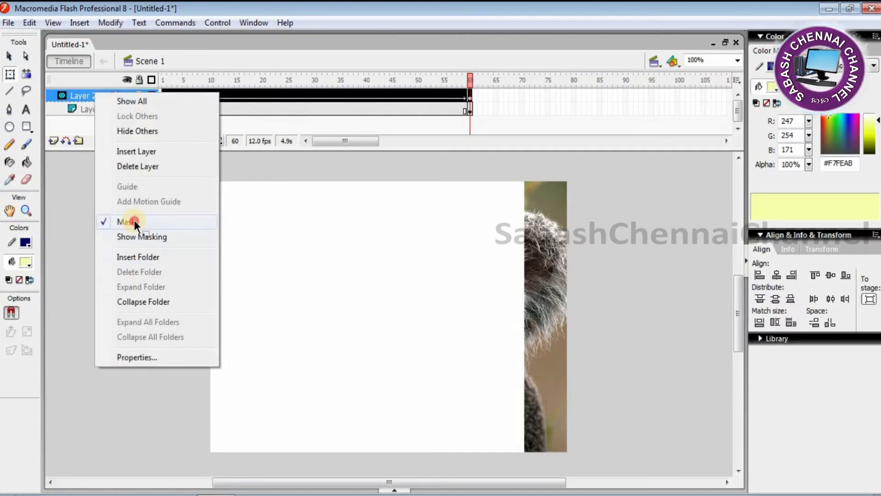
click(133, 221)
click(139, 96)
click(190, 97)
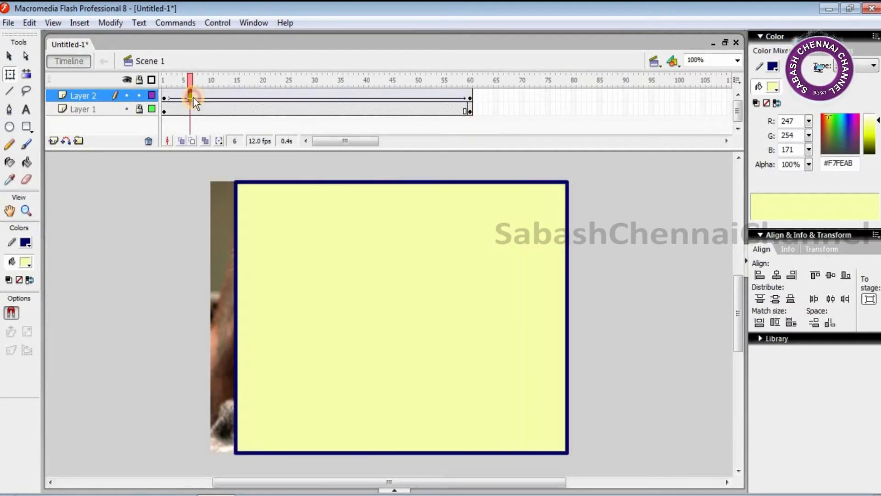
right_click(172, 95)
click(219, 103)
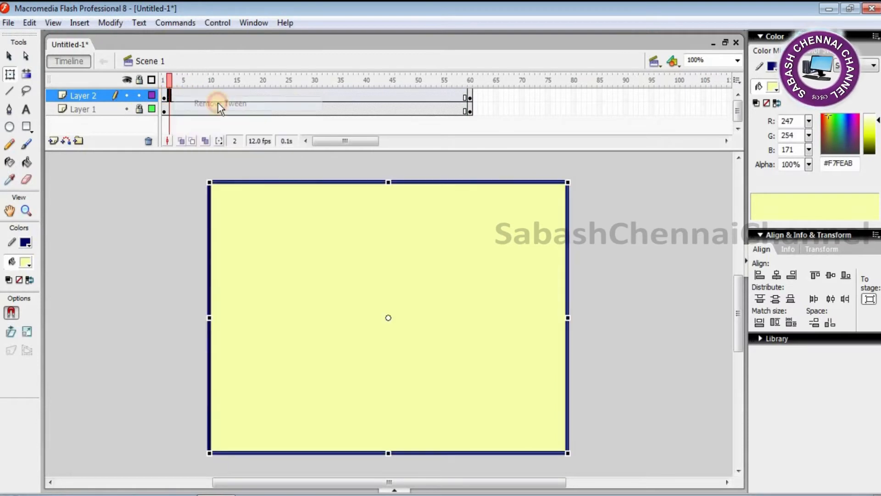
Hide Layer 2 and delete it so that only the koala picture's layer remains
click(127, 95)
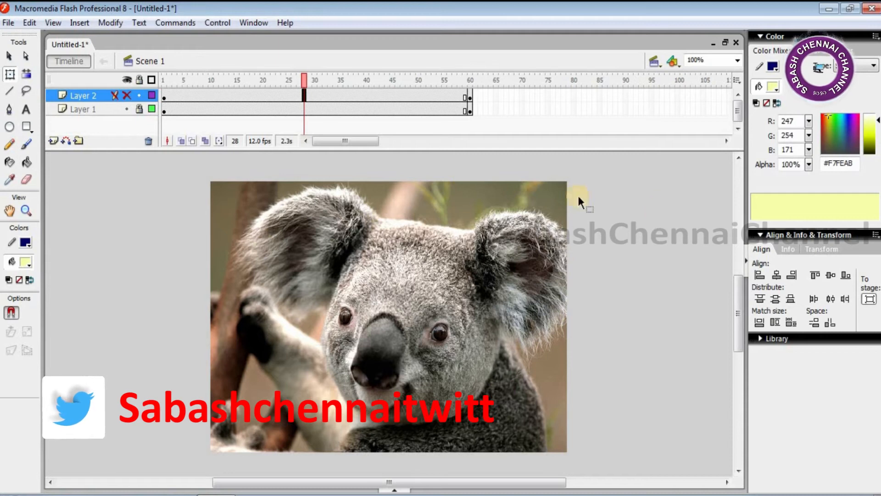
right_click(98, 98)
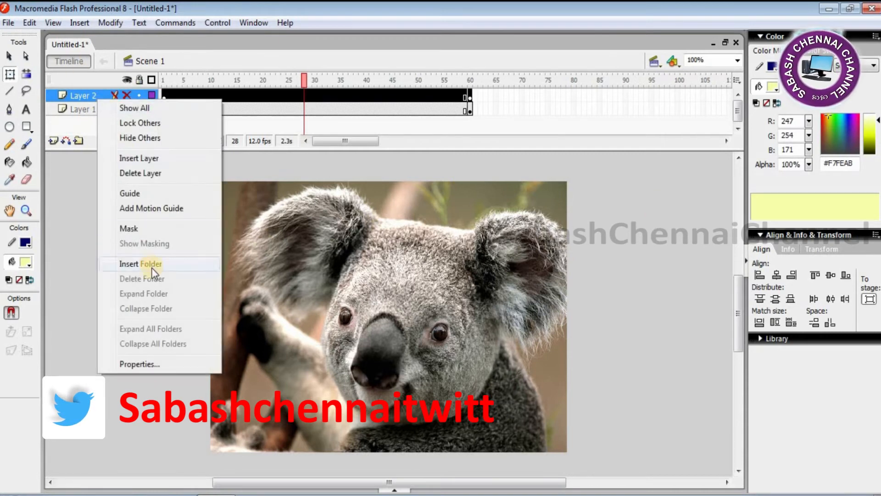
click(150, 173)
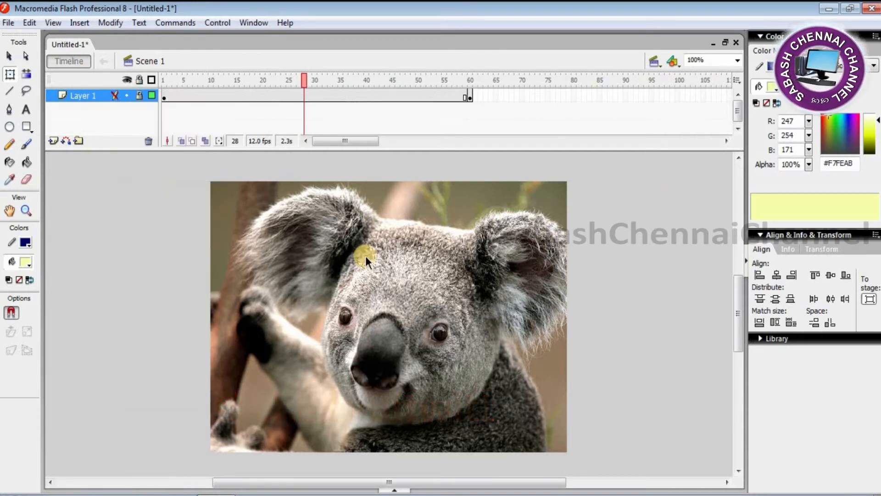
Unlock Layer 1 and break apart the koala picture of its first keyframe, then select frame 60 for transforming
click(140, 96)
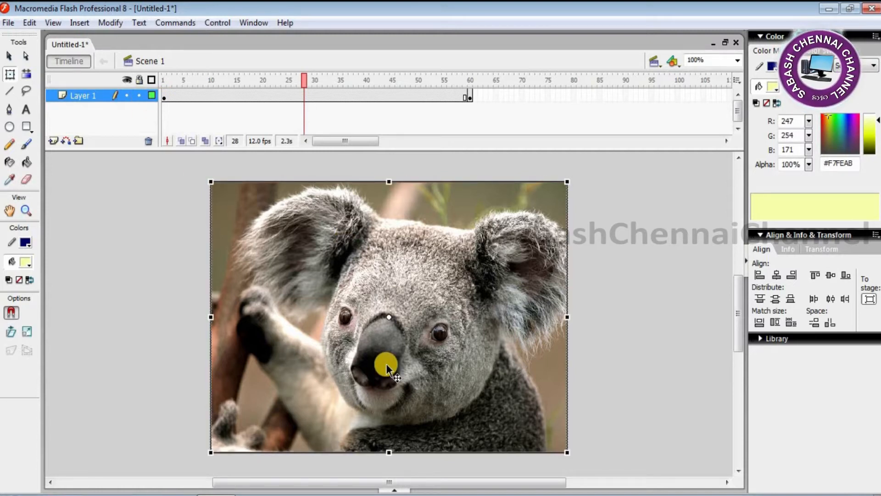
key(ctrl+b)
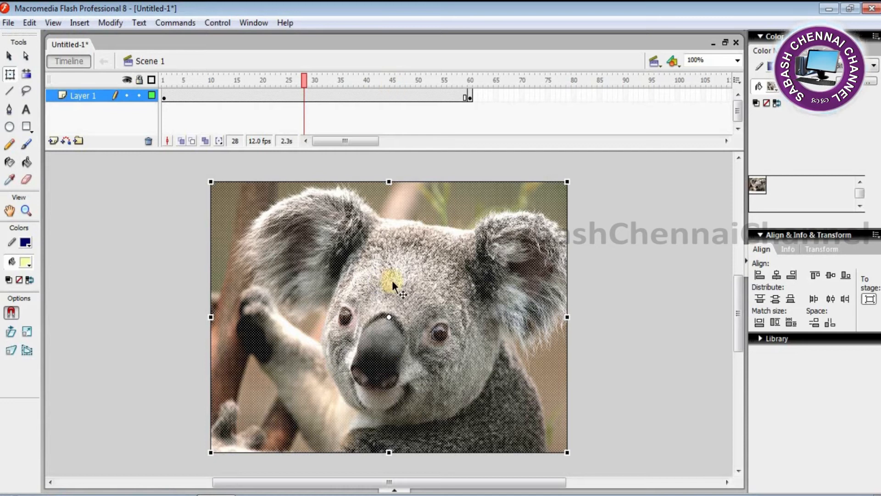
click(471, 96)
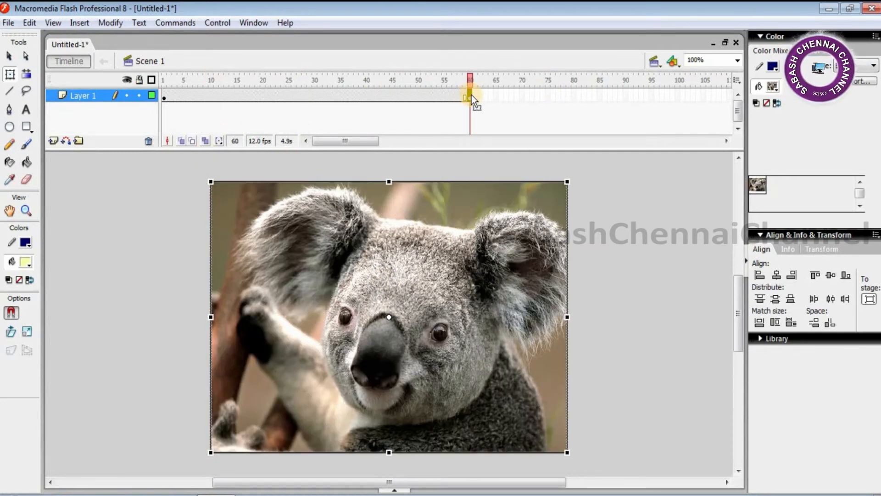
click(10, 73)
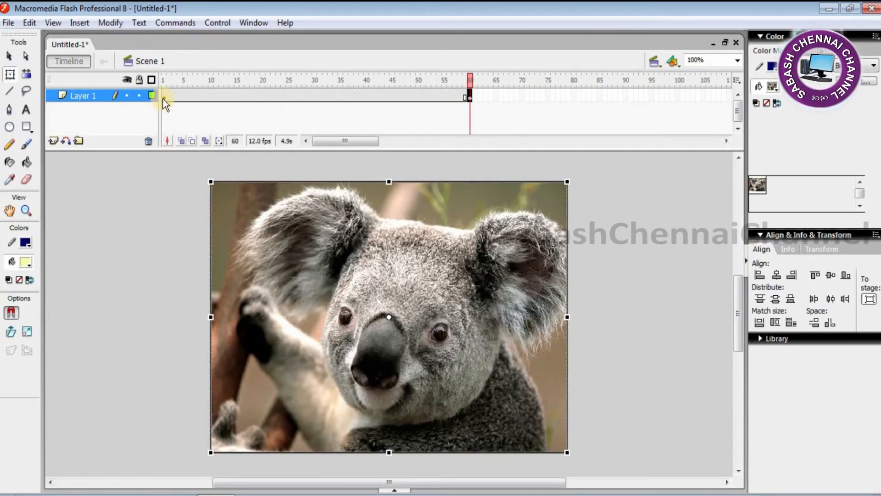
Insert a keyframe at frame 30 of Layer 1 and enlarge the koala picture about its centre beyond the stage edges
click(163, 97)
click(314, 96)
key(F6)
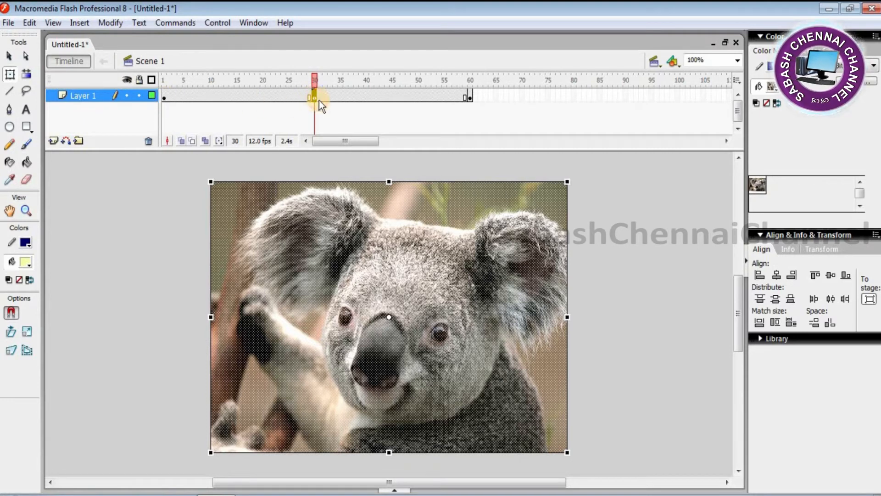
click(203, 176)
drag(203, 175, 88, 134)
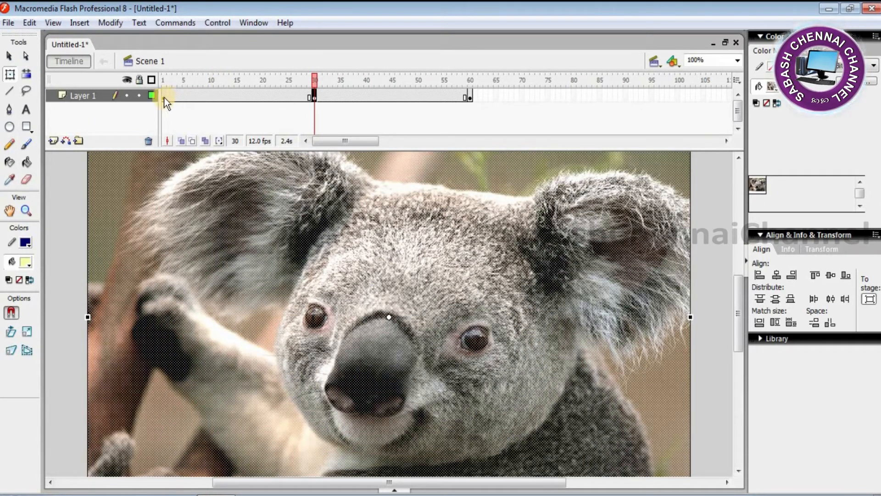
Break apart the koala picture at frame 60 and compare it with the enlarged picture at frame 30
click(205, 96)
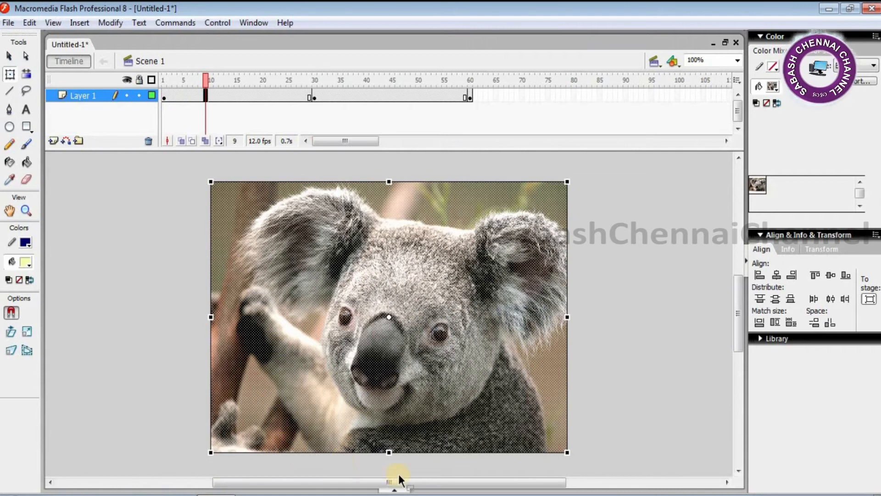
click(470, 95)
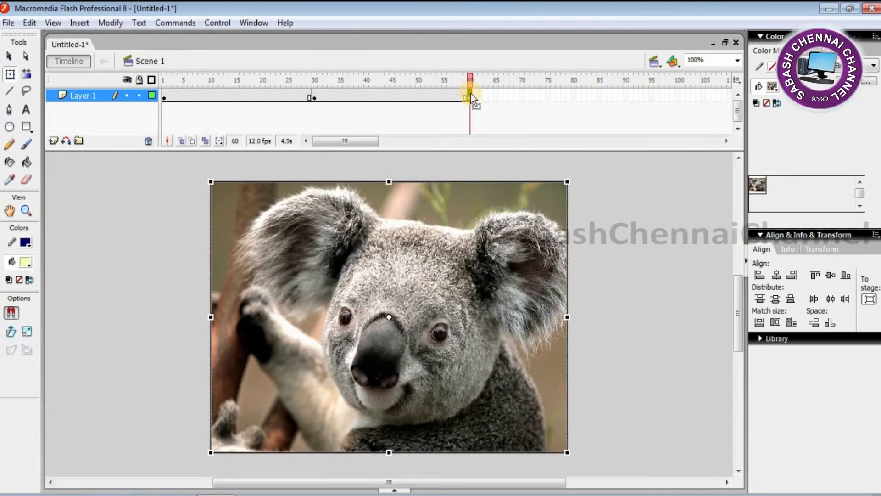
key(ctrl+b)
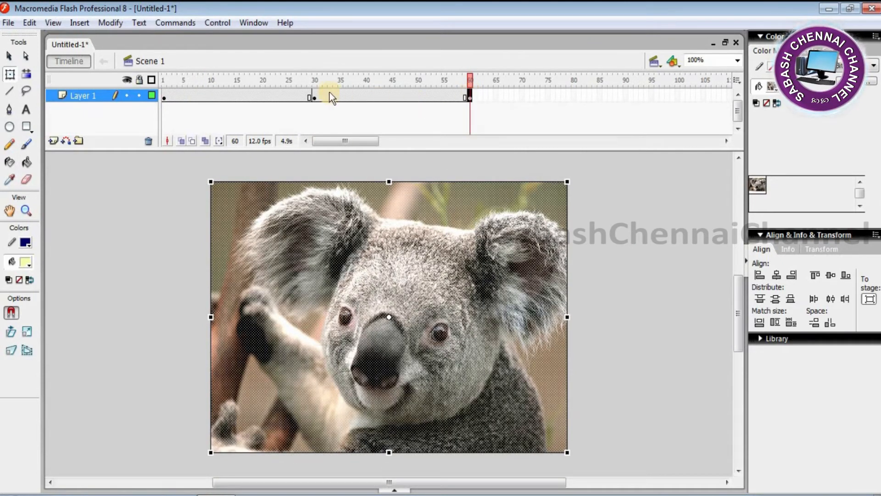
click(315, 97)
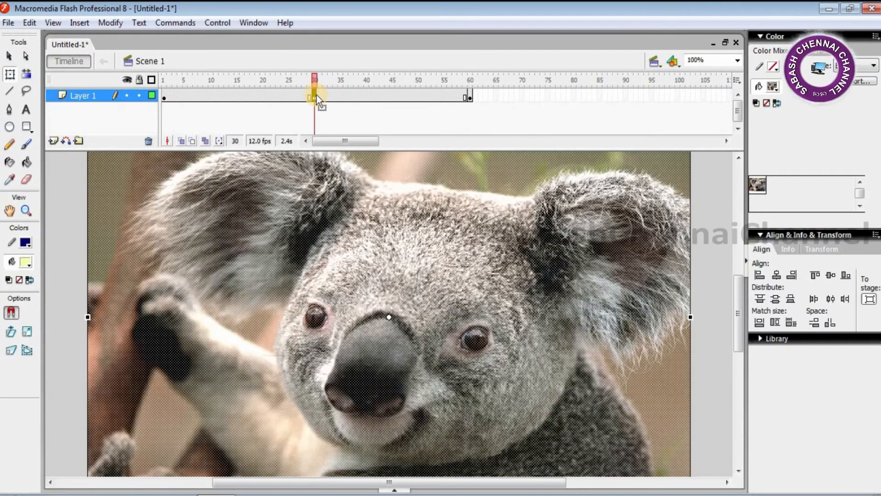
click(470, 97)
Show the frame properties and apply a Shape tween to both spans of Layer 1, frames 1–30 and 30–60
click(396, 490)
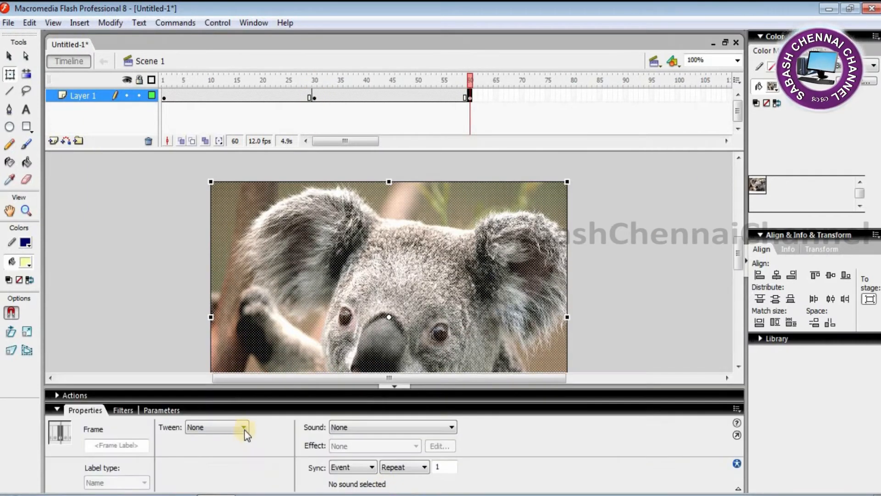
click(211, 96)
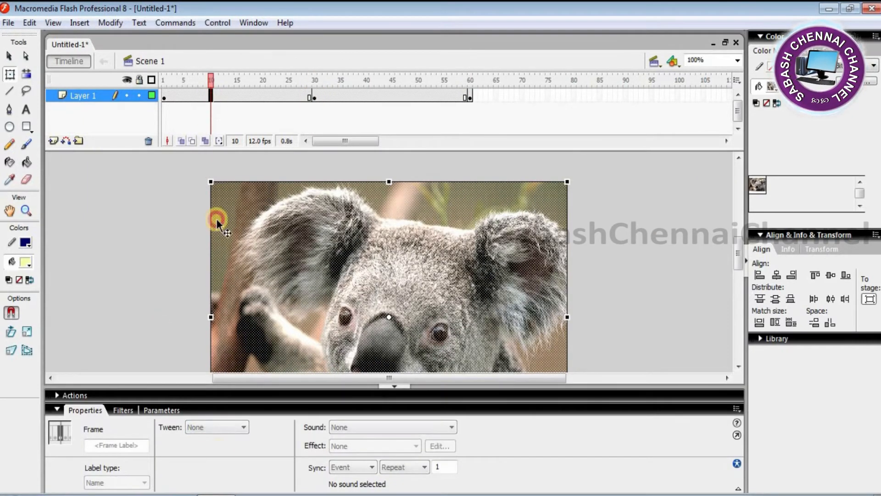
click(216, 427)
click(222, 457)
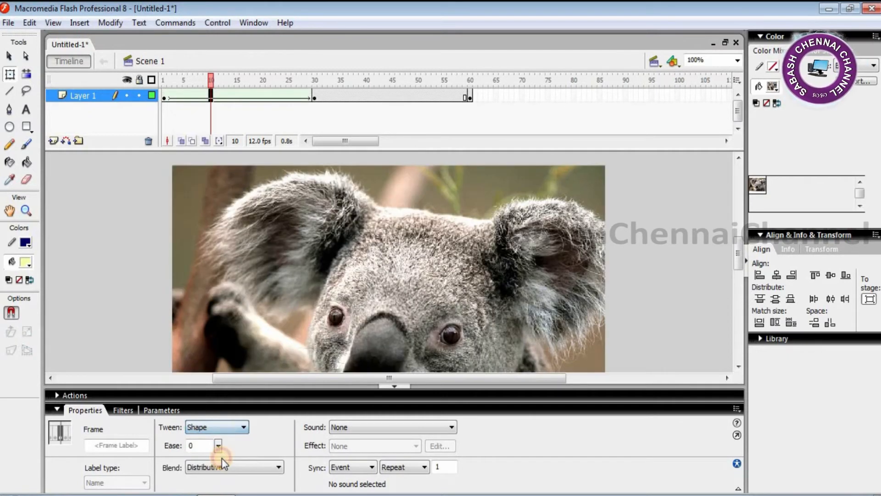
click(371, 91)
click(216, 427)
click(231, 456)
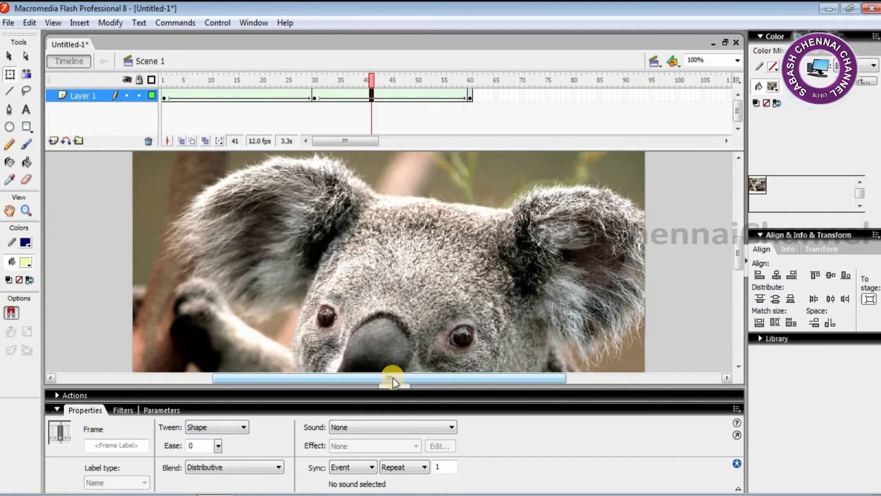
Test the movie, watch the koala zoom in and out in a maximized preview, and close the preview
key(ctrl+Return)
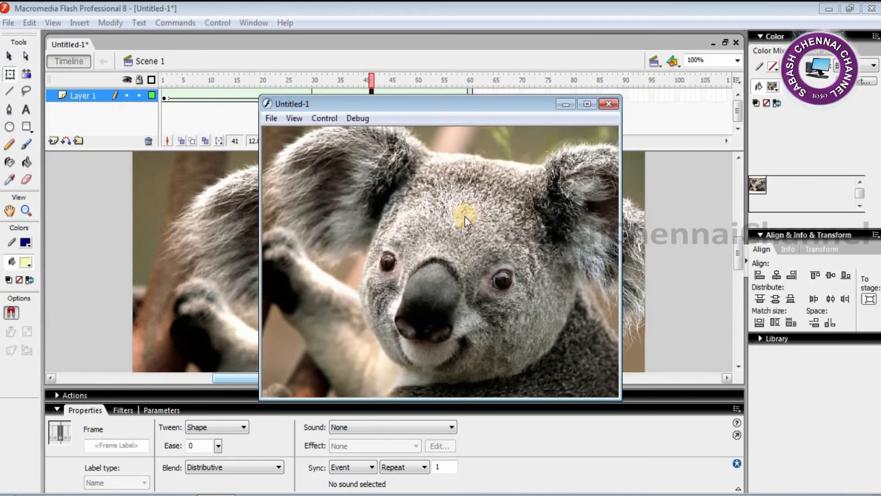
click(587, 104)
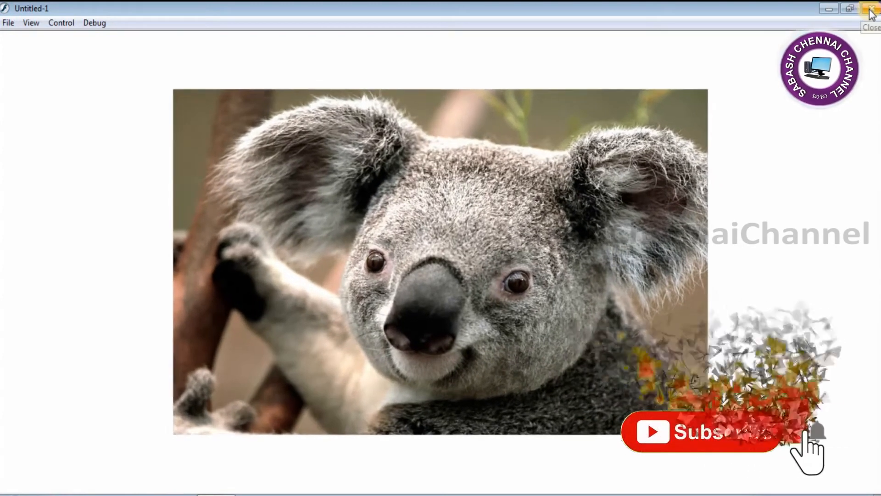
click(872, 9)
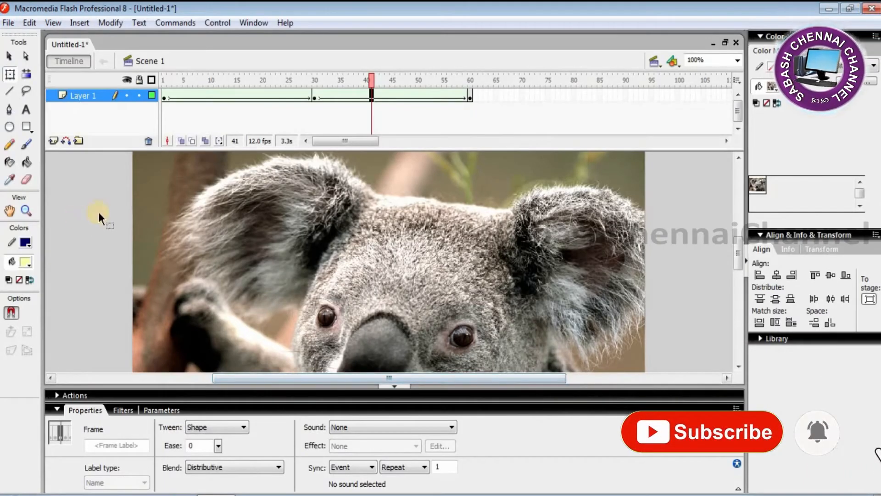
Remove the shape tween from both spans of Layer 1, frames 1–30 and 30–60
drag(526, 97, 460, 97)
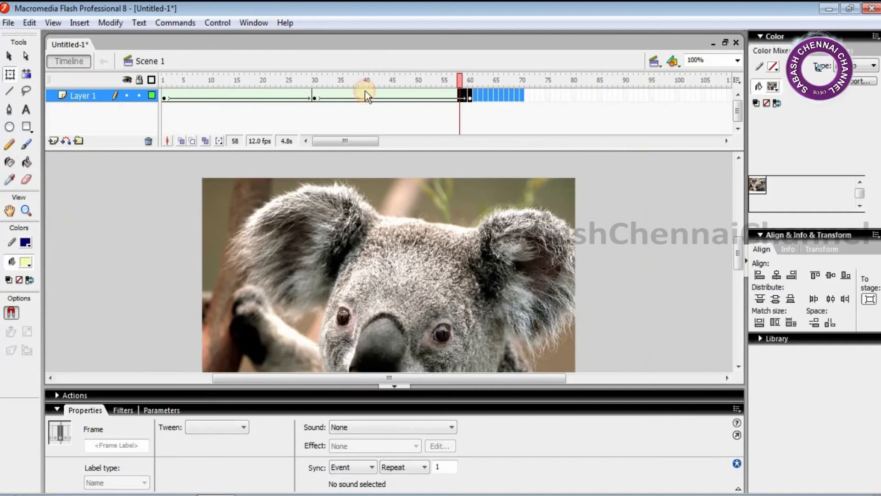
right_click(365, 91)
click(384, 97)
right_click(277, 98)
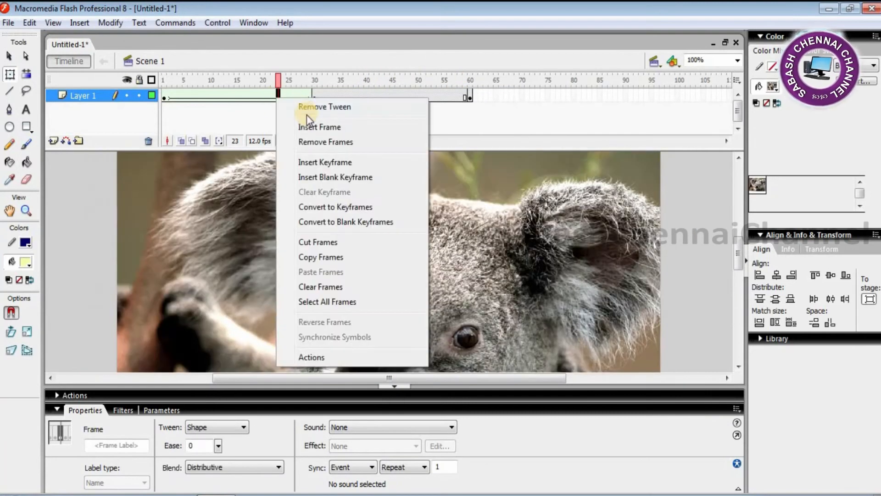
click(307, 110)
click(770, 494)
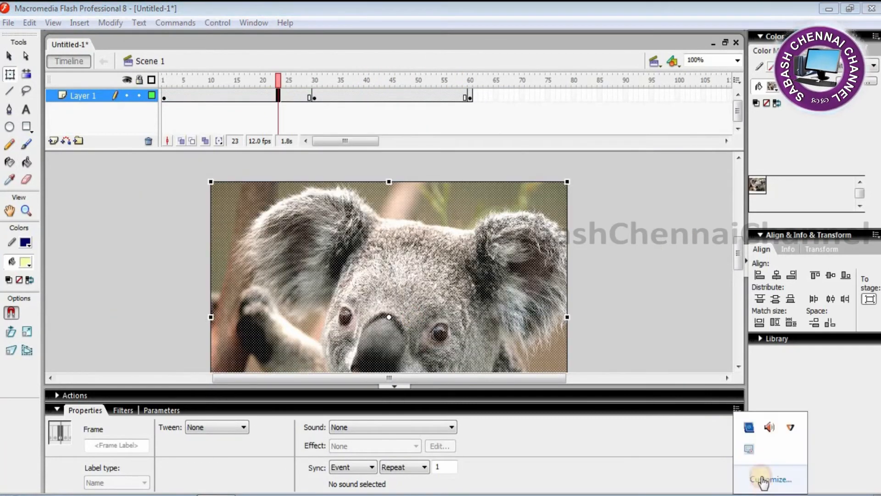
click(748, 450)
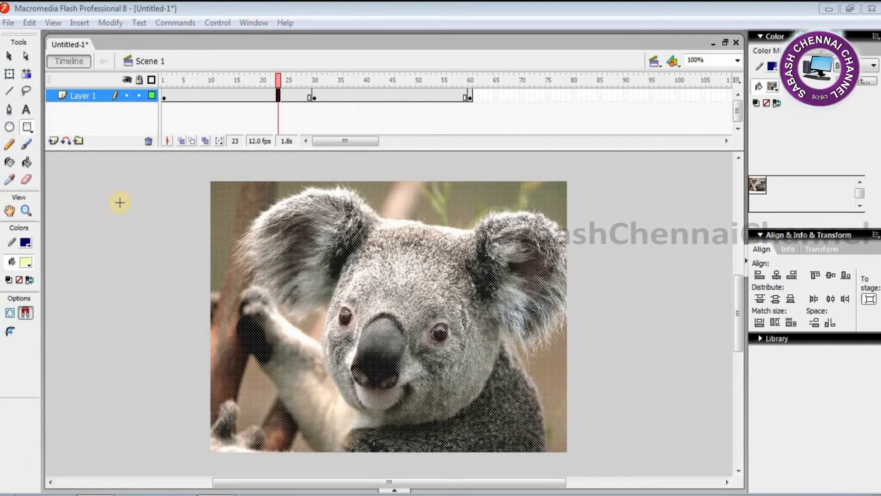
Try a motion tween on both spans of Layer 1, frames 1–30 and 30–60, and undo both tweens
click(201, 98)
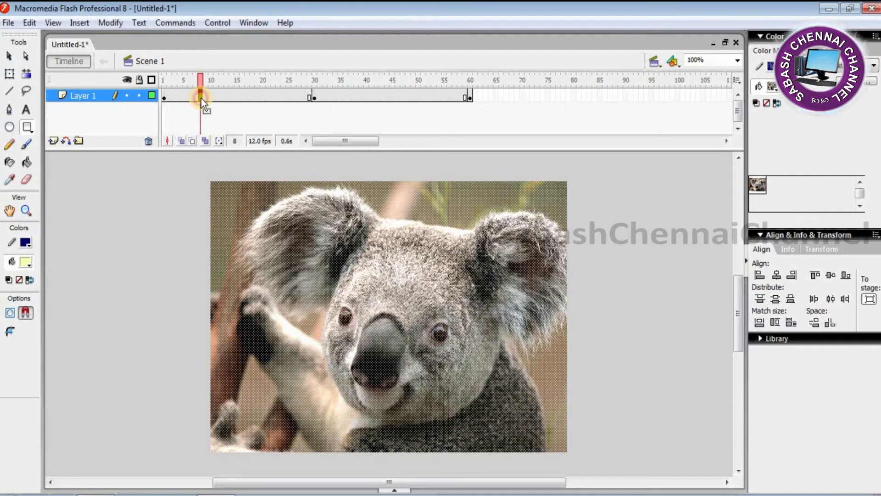
right_click(224, 98)
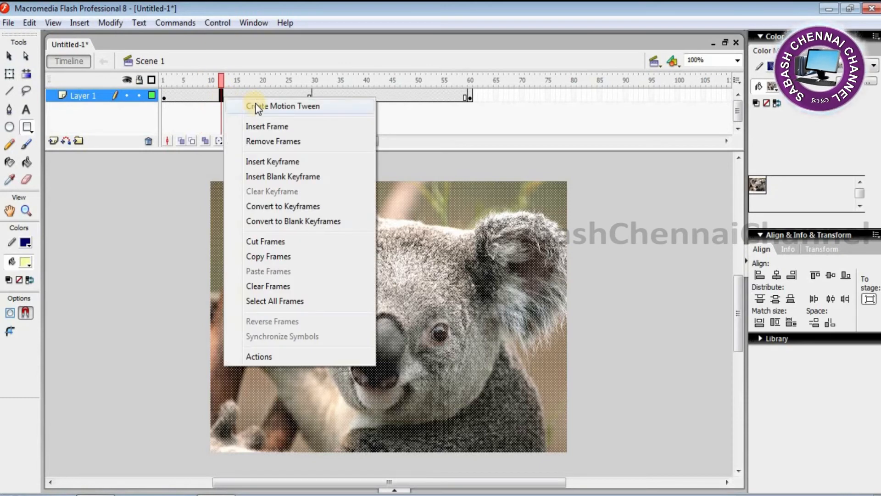
click(314, 96)
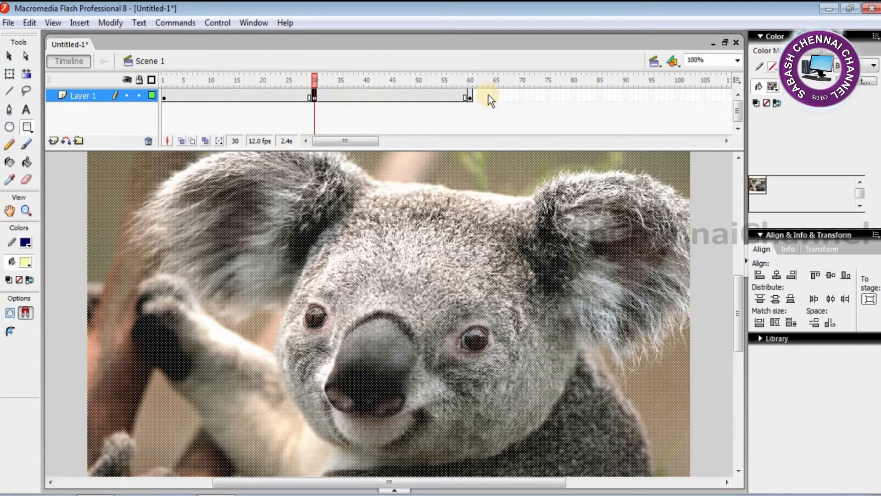
click(473, 97)
click(167, 96)
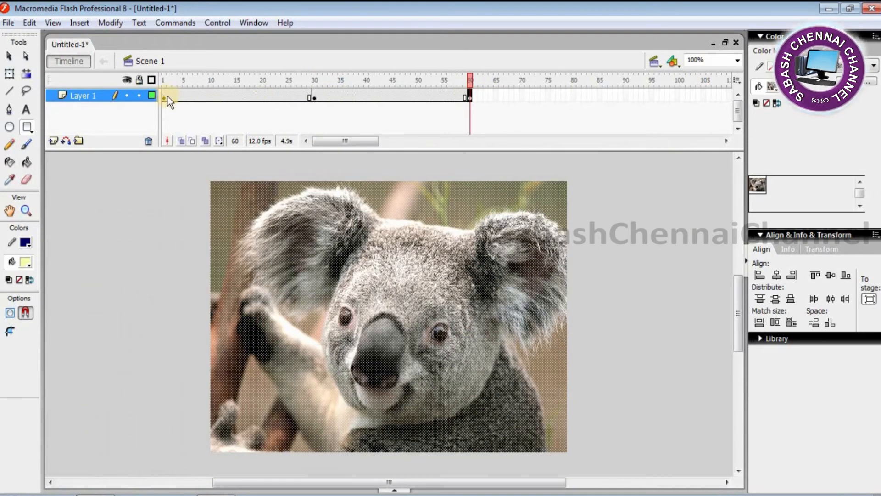
right_click(225, 100)
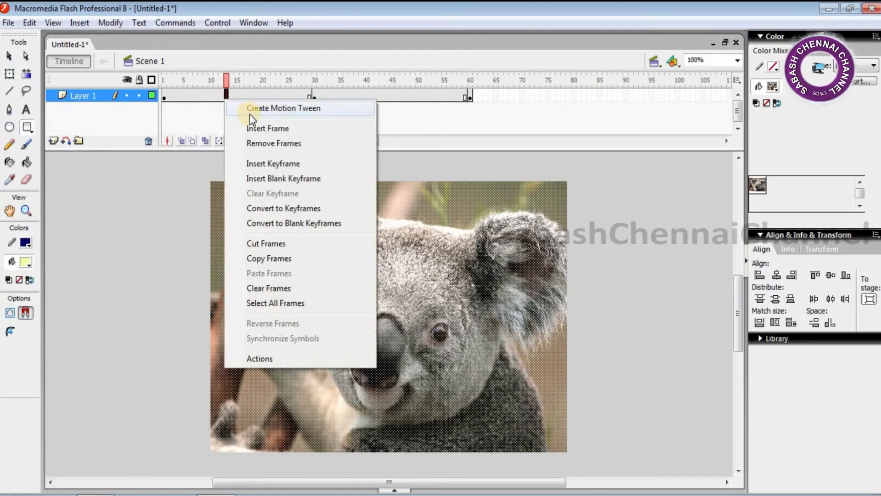
click(256, 109)
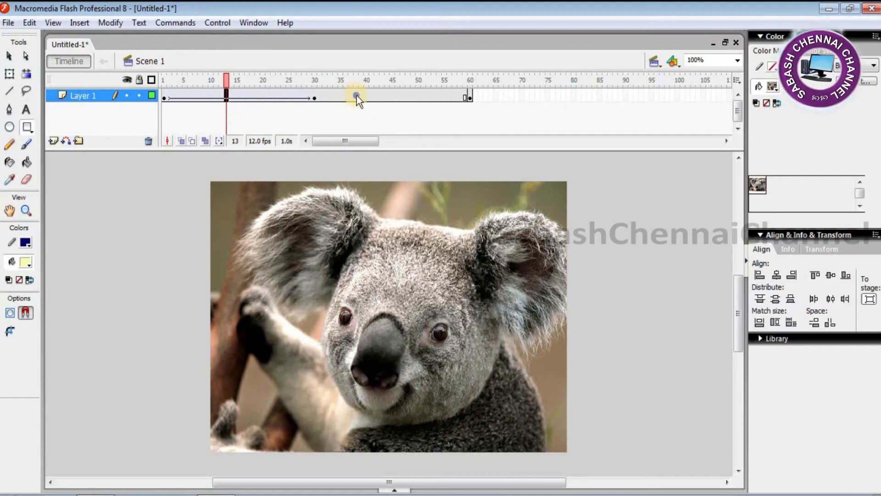
right_click(356, 95)
click(380, 105)
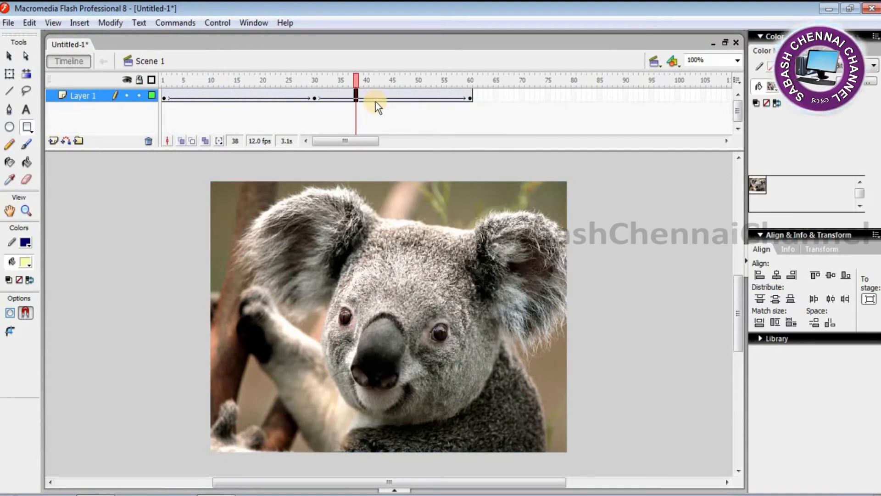
key(ctrl+z)
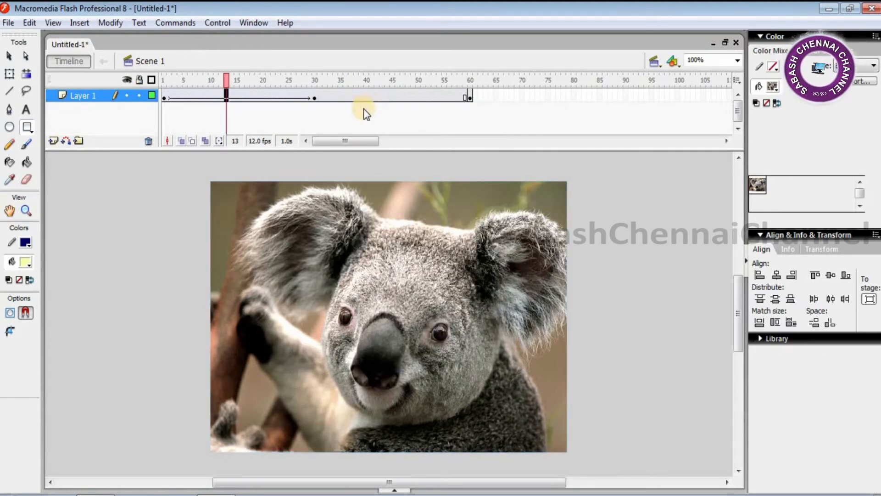
key(ctrl+z)
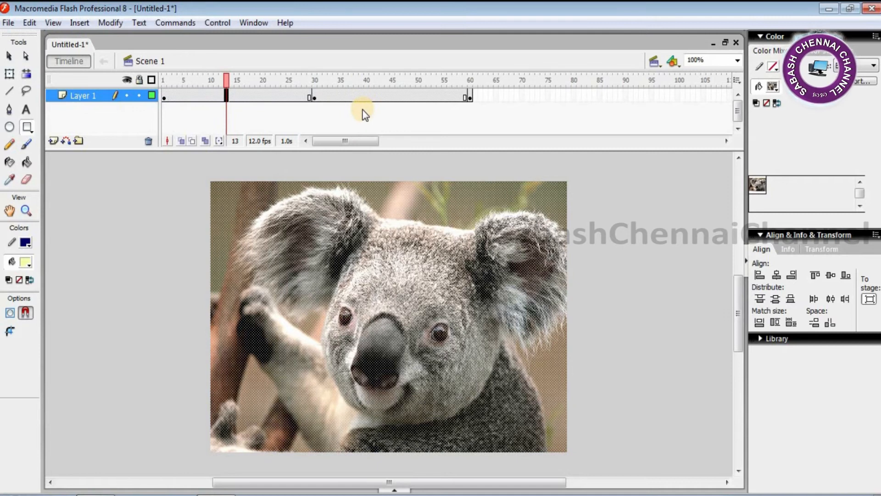
Show the frame properties, apply a Shape tween to both spans of Layer 1, and collapse the properties again
click(389, 489)
click(234, 427)
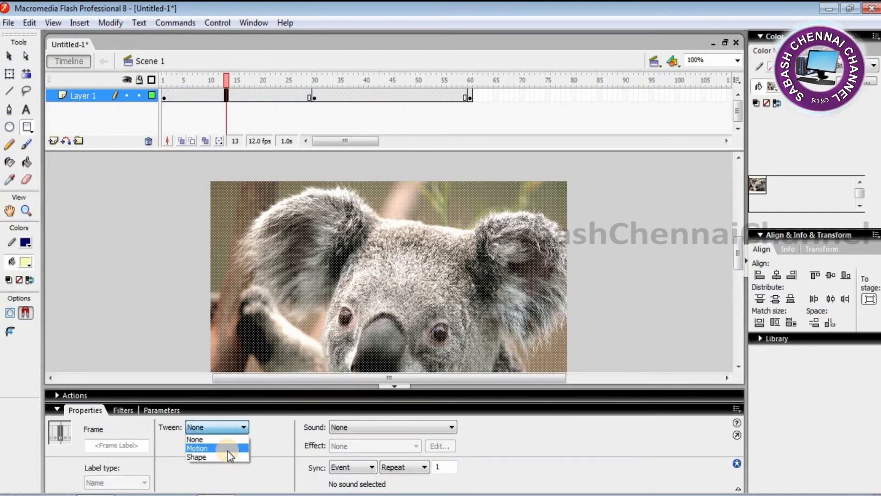
click(227, 457)
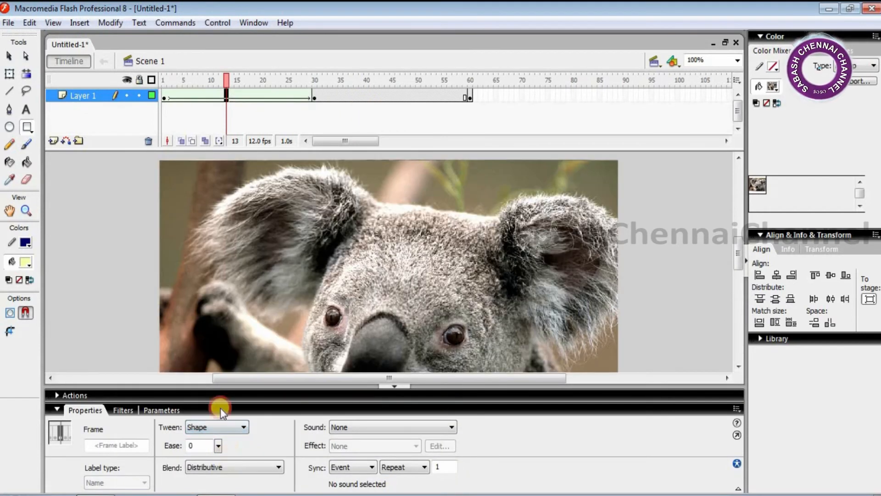
click(353, 97)
click(237, 428)
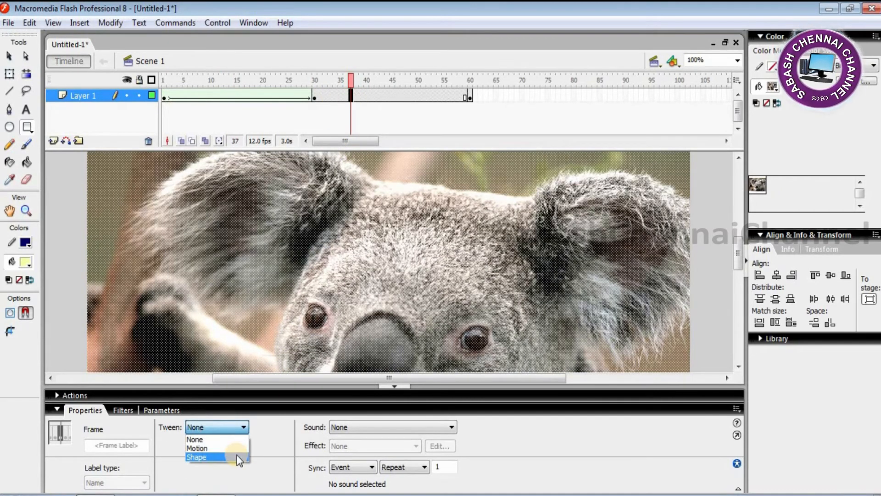
click(227, 457)
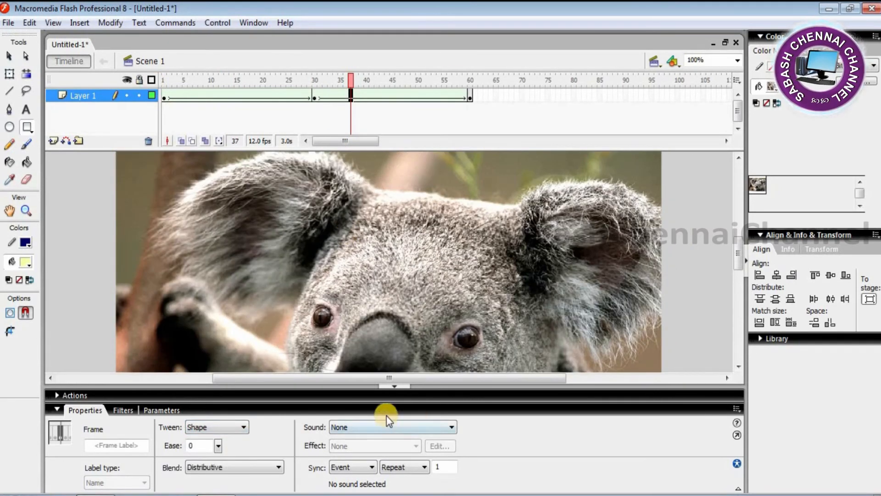
click(390, 388)
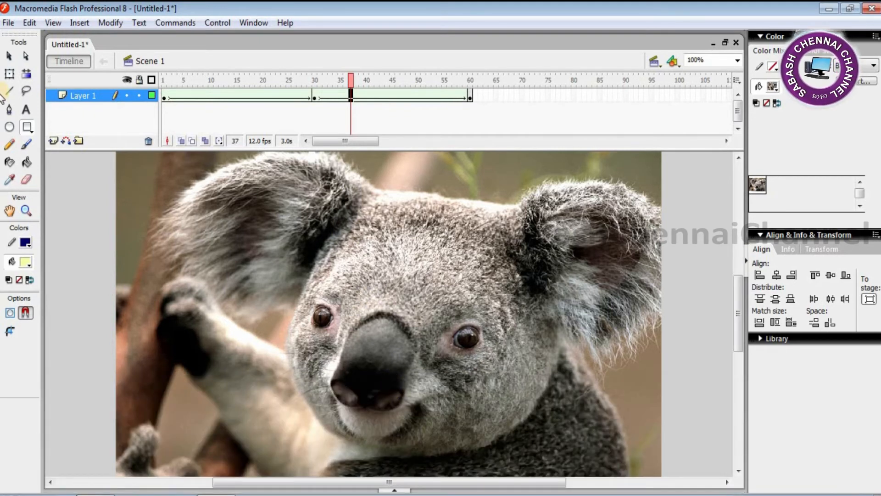
Play the zoom animation on the stage from frame 1 with the Selection tool active
click(10, 56)
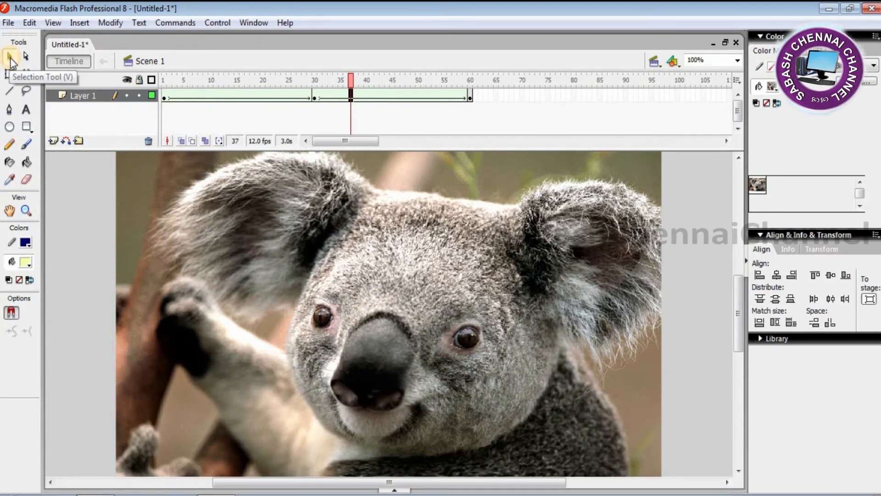
click(165, 97)
key(Return)
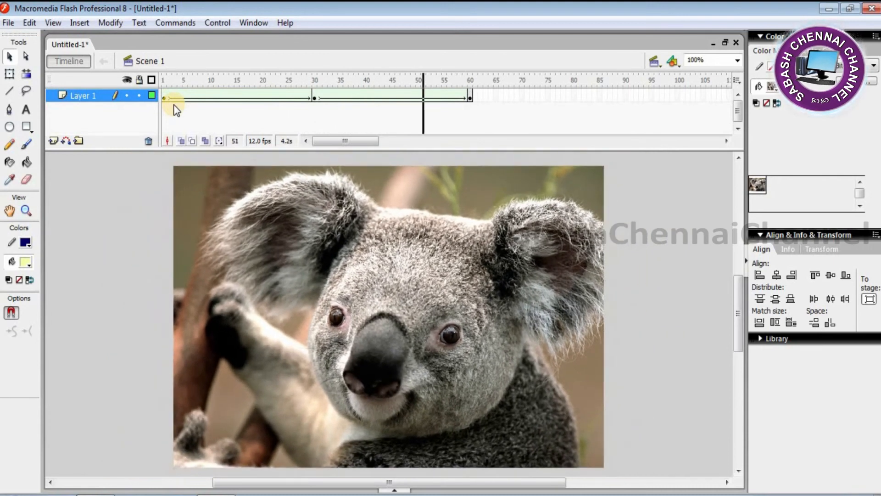
click(9, 56)
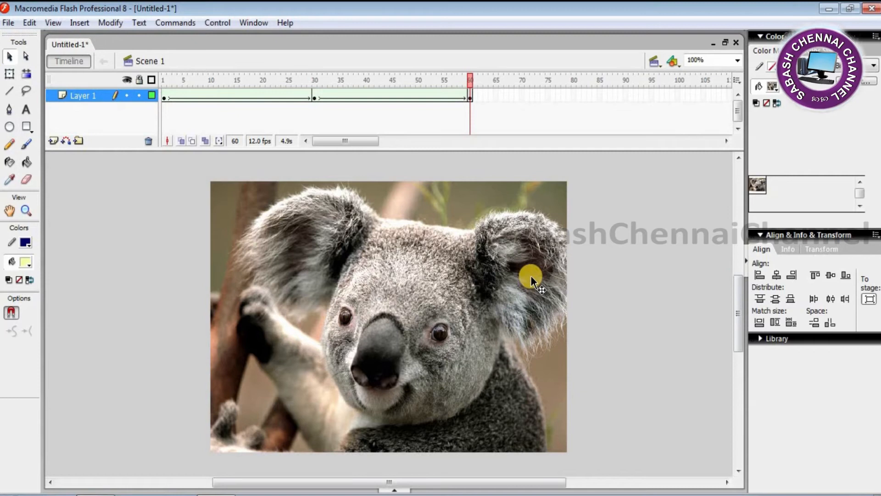
On a new layer above Layer 1, draw a full-height pale yellow rectangle over the koala's face at frame 1 and insert a keyframe at frame 60
click(53, 141)
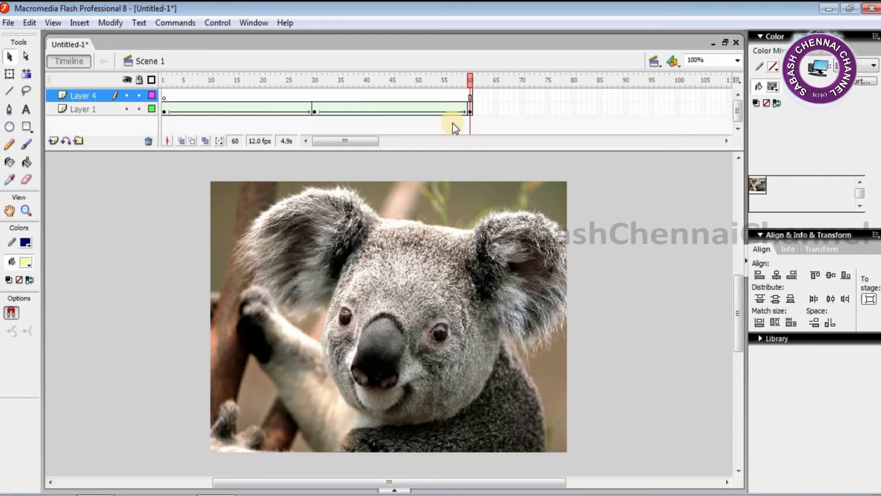
click(163, 98)
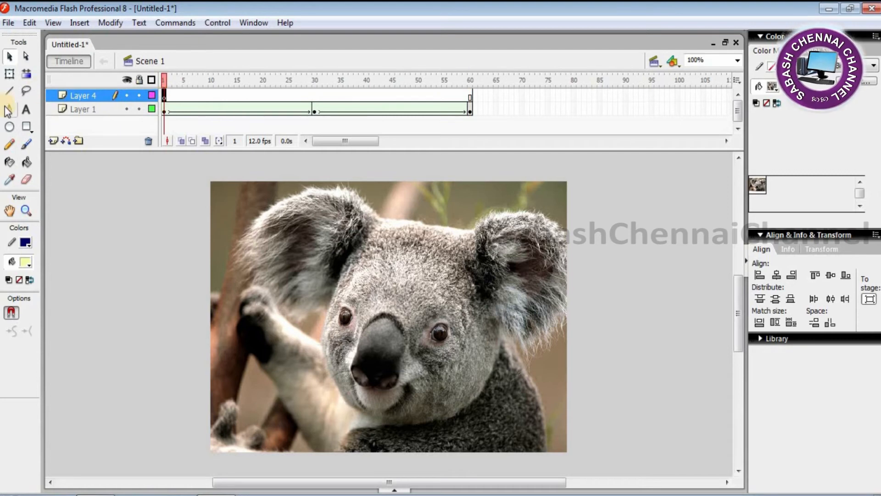
click(26, 129)
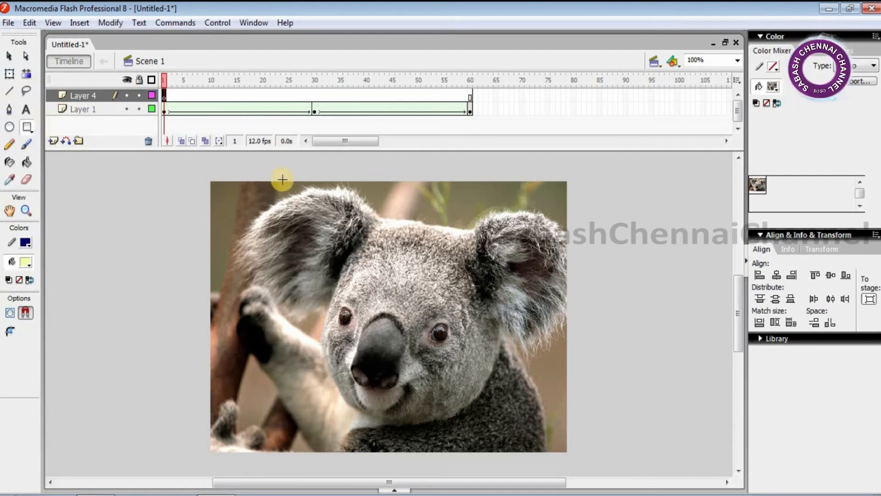
drag(283, 181, 478, 452)
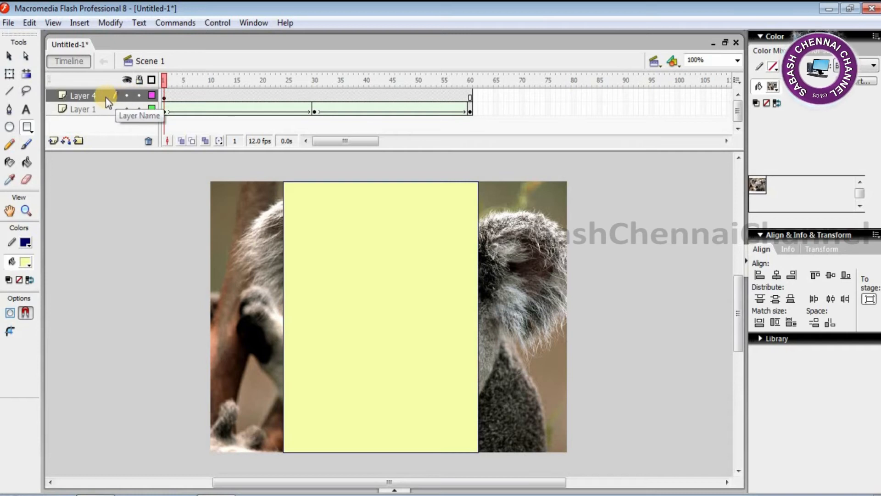
click(471, 95)
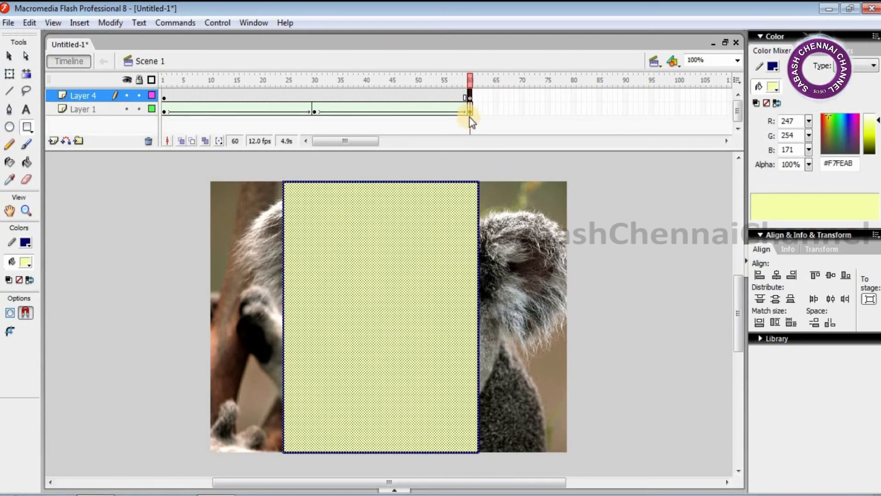
click(169, 90)
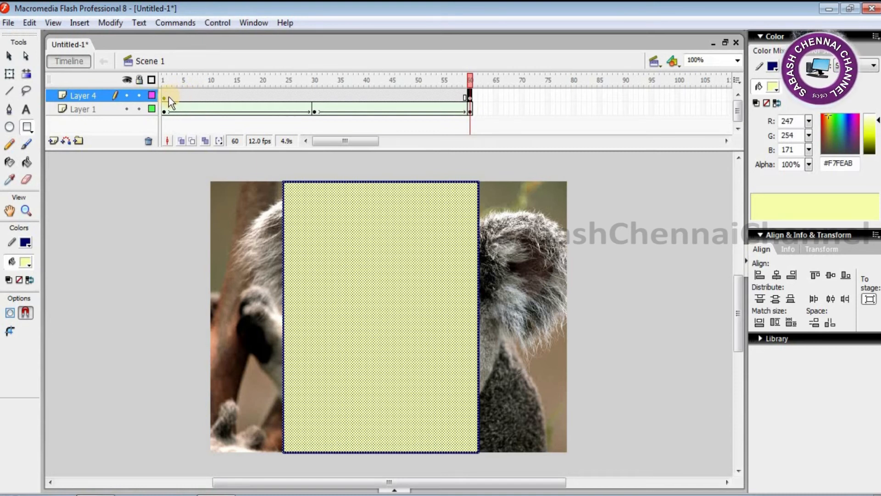
Turn the rectangle layer into a mask for Layer 1 and play the masked zoom animation from frame 1
right_click(93, 96)
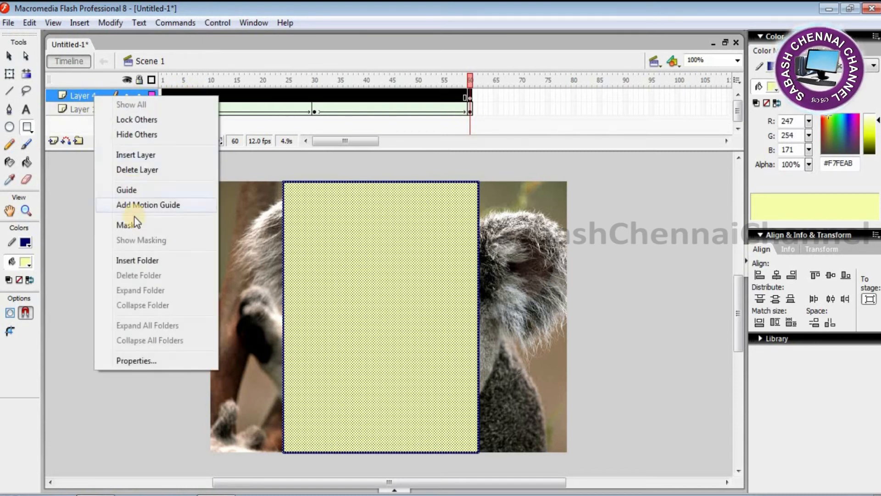
click(136, 223)
click(275, 100)
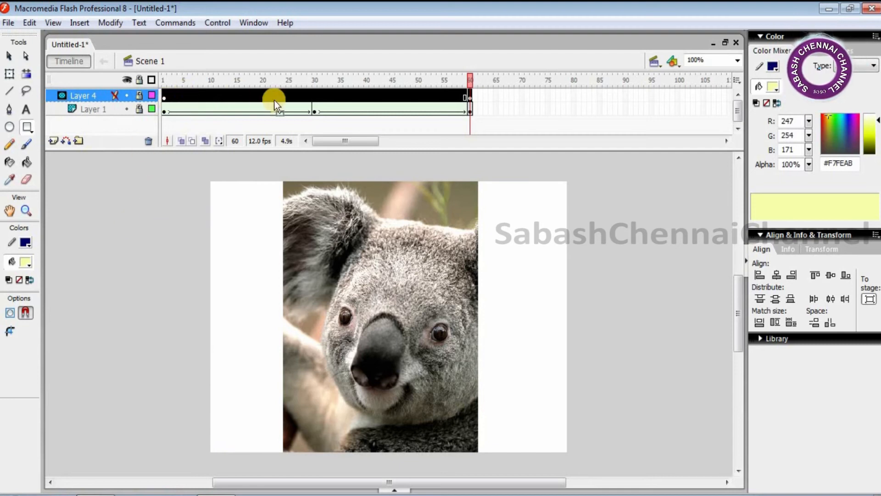
click(167, 98)
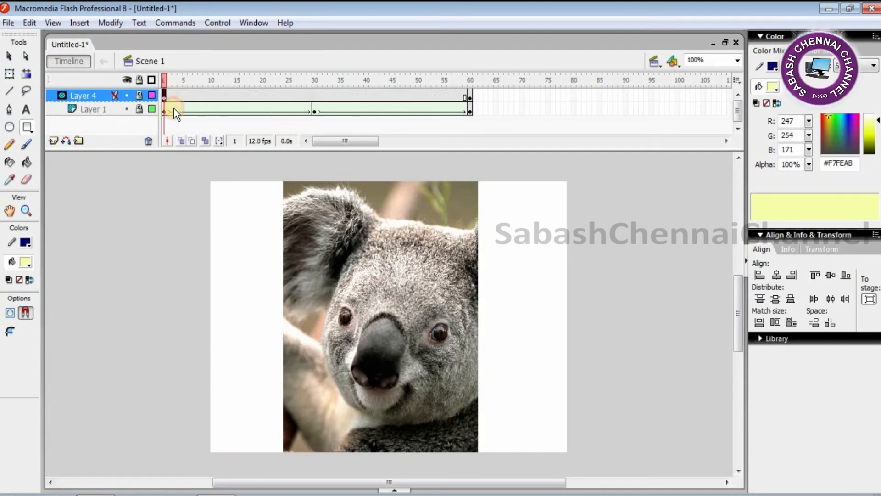
key(Return)
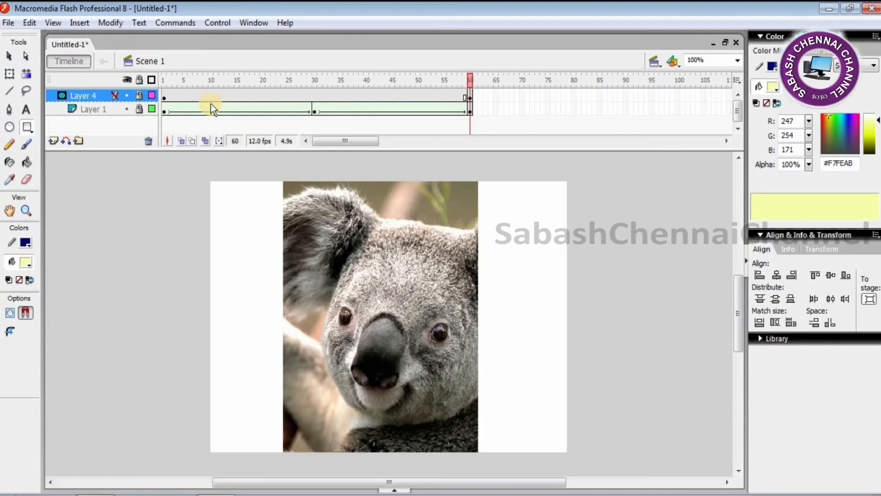
Turn off masking on Layer 4 and unlock Layer 4 and Layer 1, with frame 30 of Layer 1 selected
right_click(89, 94)
click(156, 223)
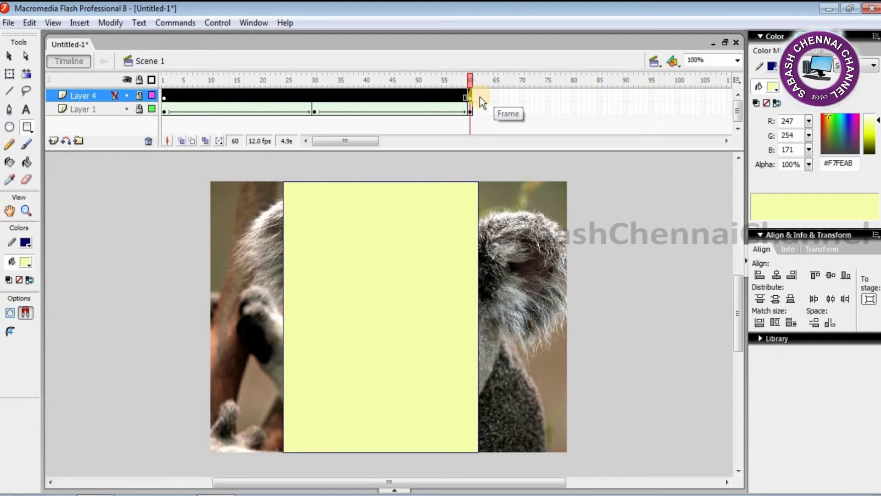
click(169, 98)
click(138, 95)
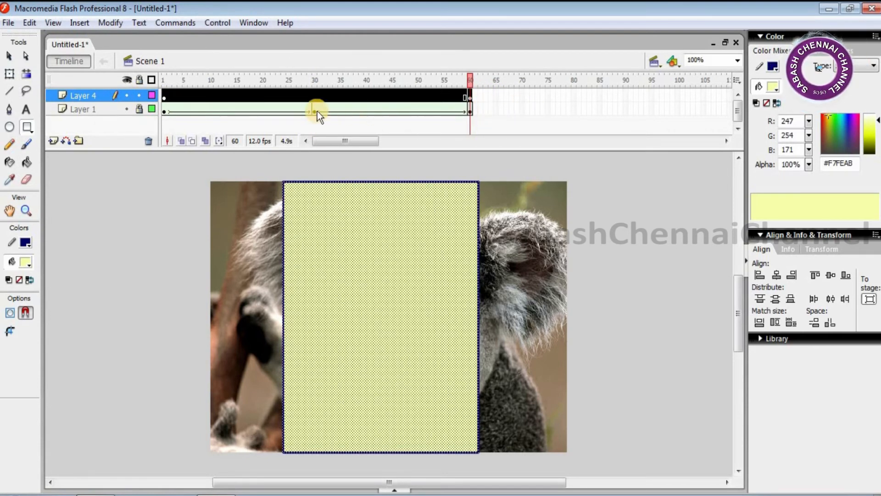
click(315, 109)
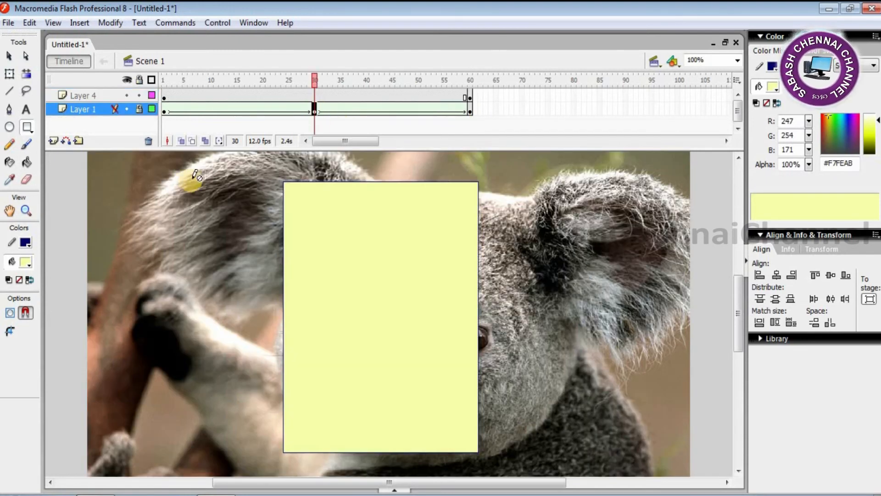
click(139, 109)
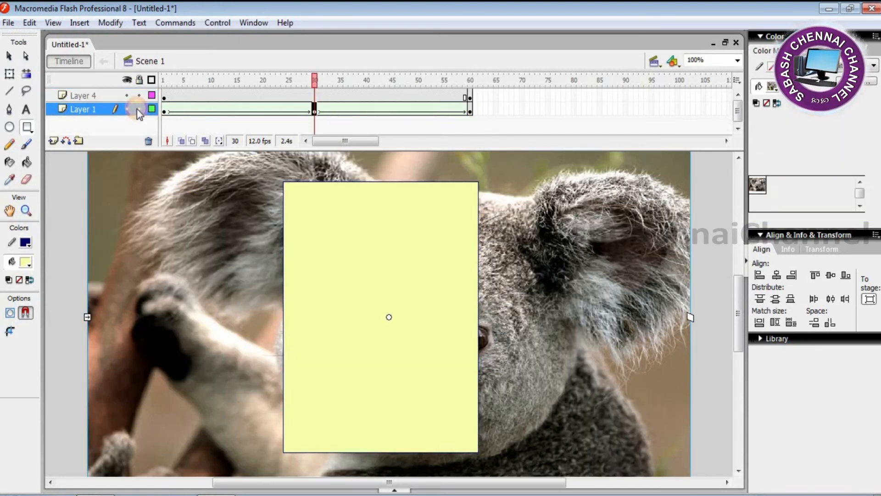
Scale the koala picture down about its centre at frame 30 of Layer 1 until its top edge lines up with the yellow rectangle's
click(10, 74)
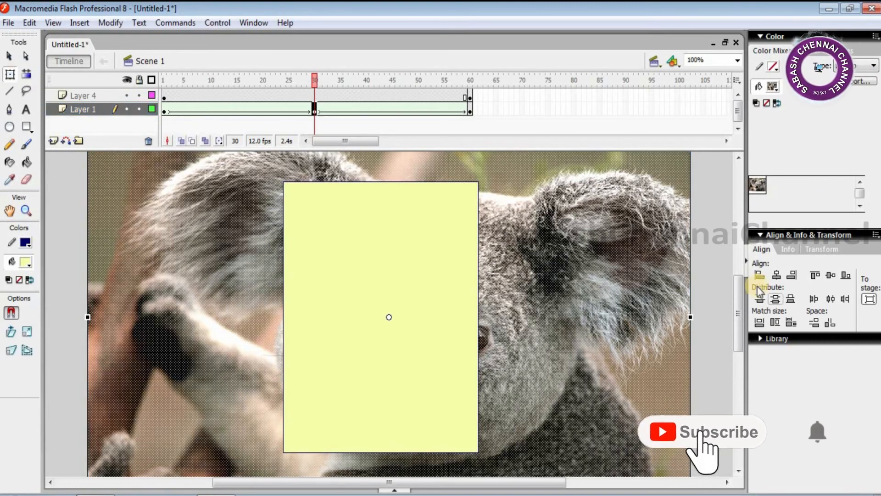
drag(740, 294, 738, 325)
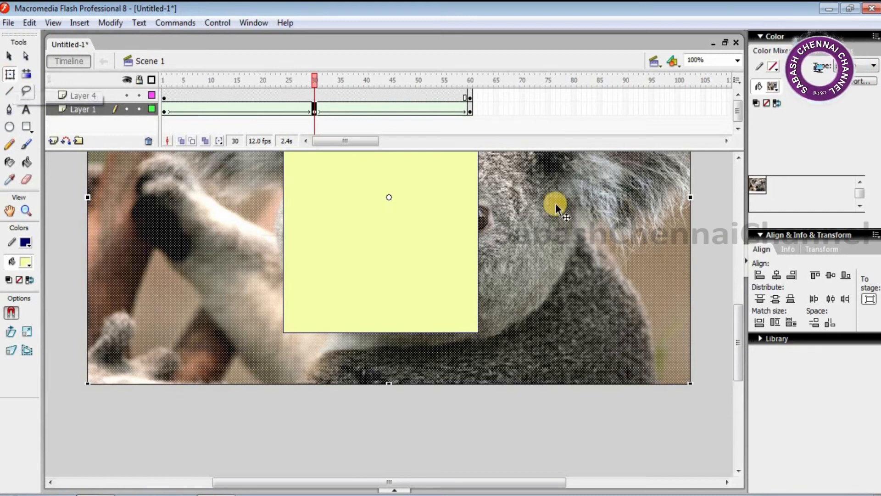
drag(739, 345, 742, 325)
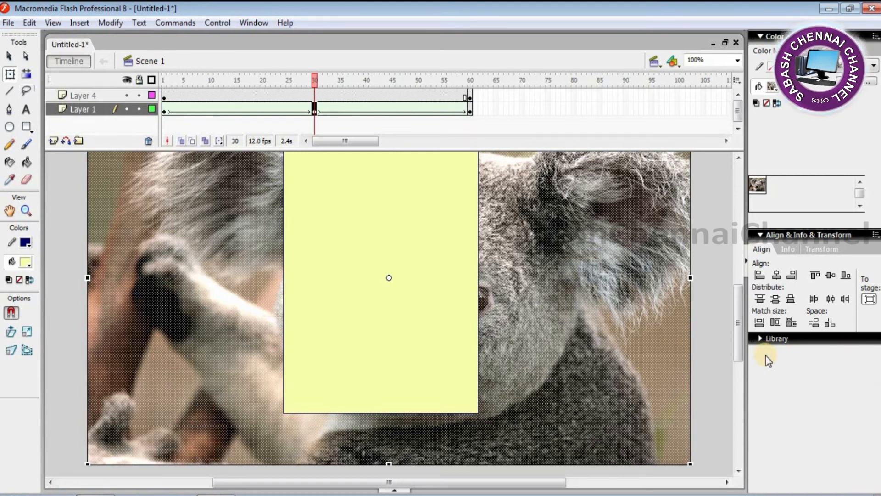
drag(740, 345, 741, 328)
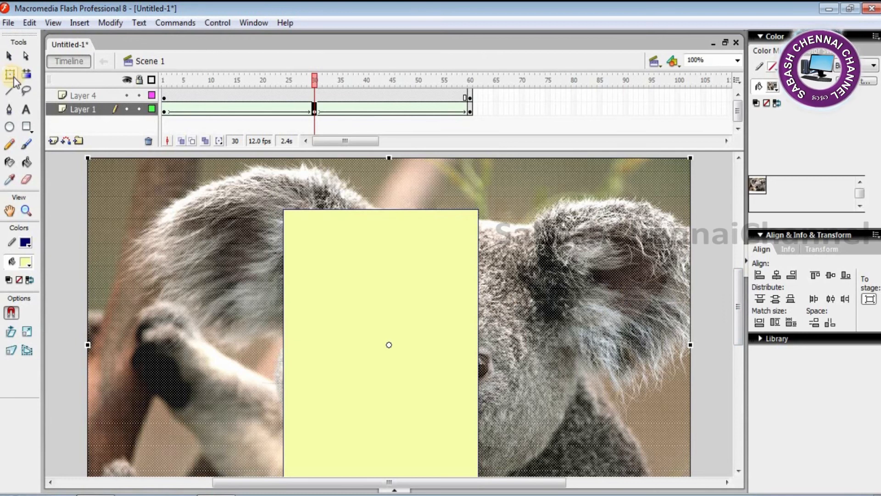
drag(690, 158, 608, 188)
key(ctrl+z)
key(ctrl+z)
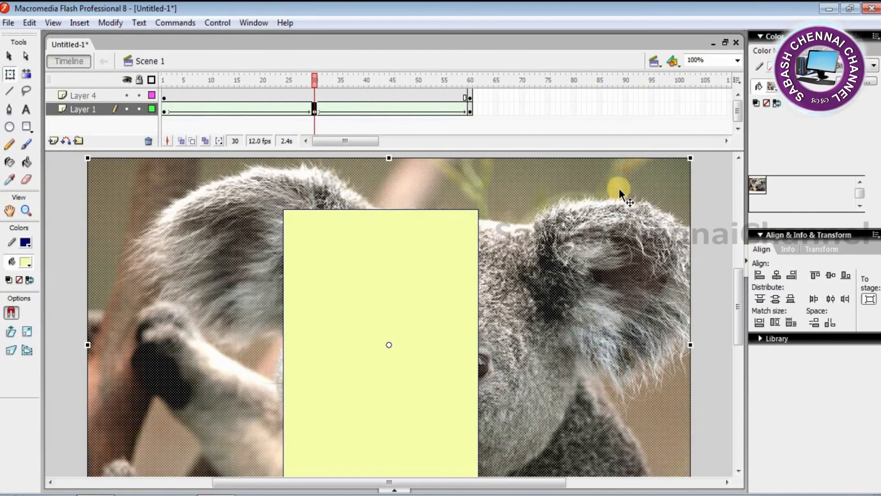
drag(688, 158, 576, 210)
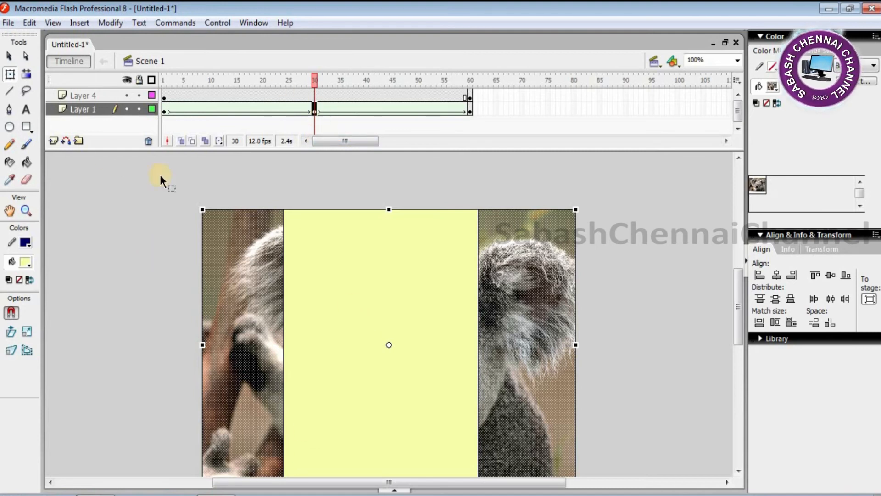
Shift the koala picture horizontally on Layer 1, to the right of the stage at frame 30 and to the left at frame 60
click(8, 56)
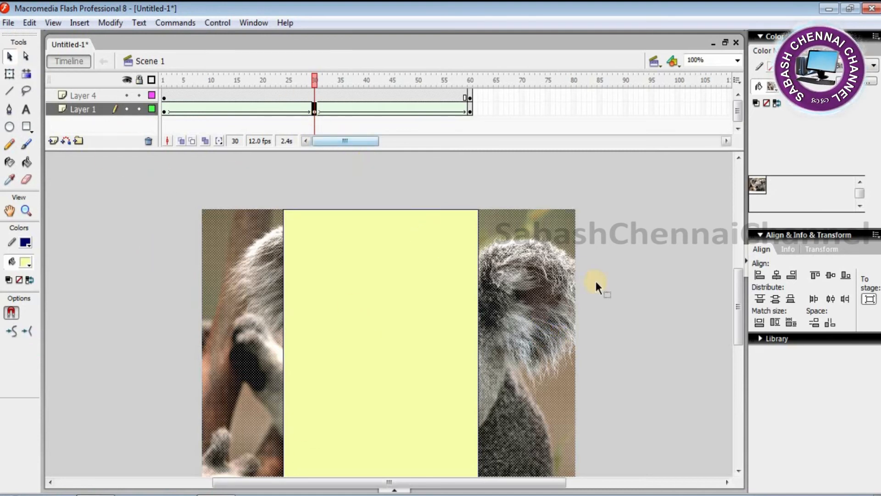
drag(540, 294, 622, 291)
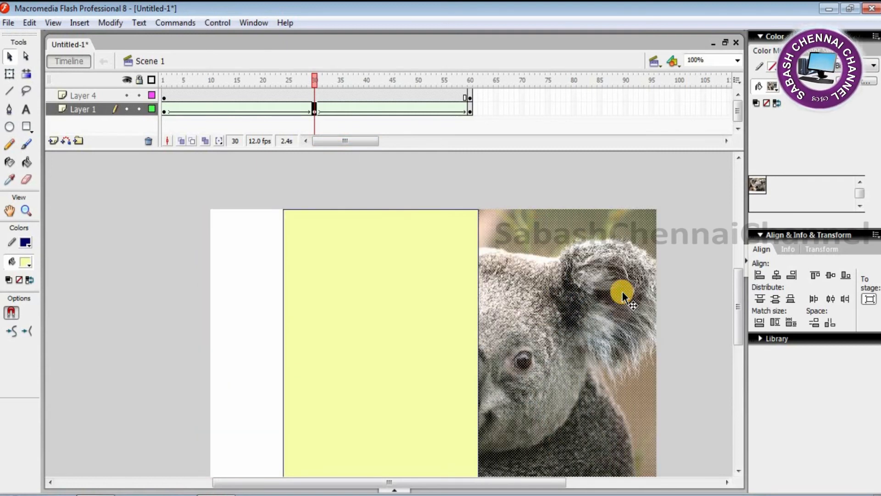
click(470, 112)
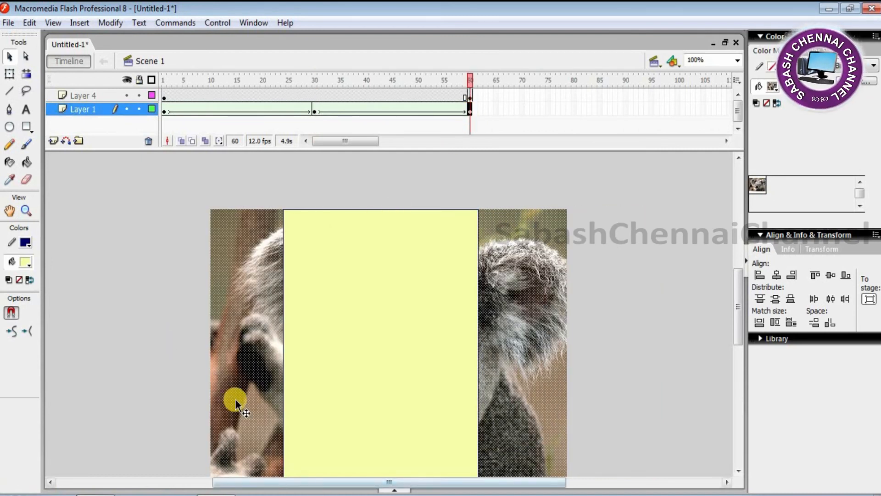
click(9, 73)
click(232, 346)
drag(232, 346, 145, 352)
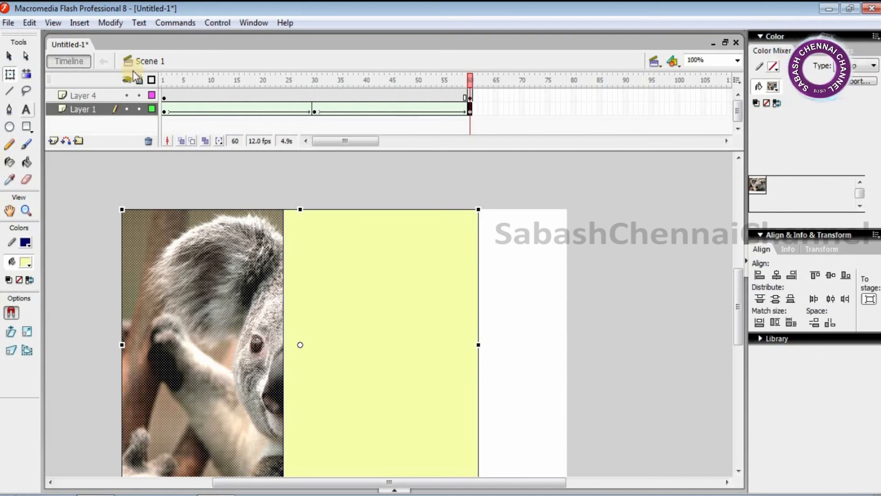
Turn Layer 4 into a mask for Layer 1 and play the side-to-side koala animation from frame 1
right_click(105, 95)
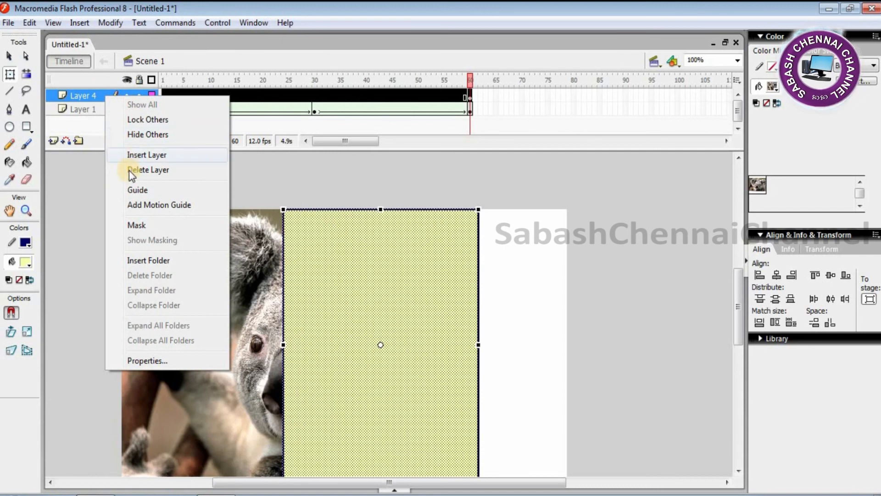
click(134, 225)
click(164, 95)
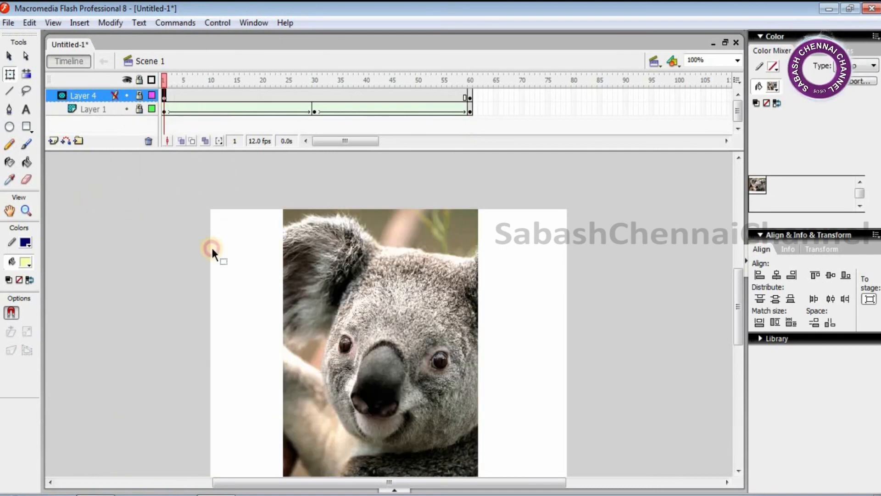
key(Return)
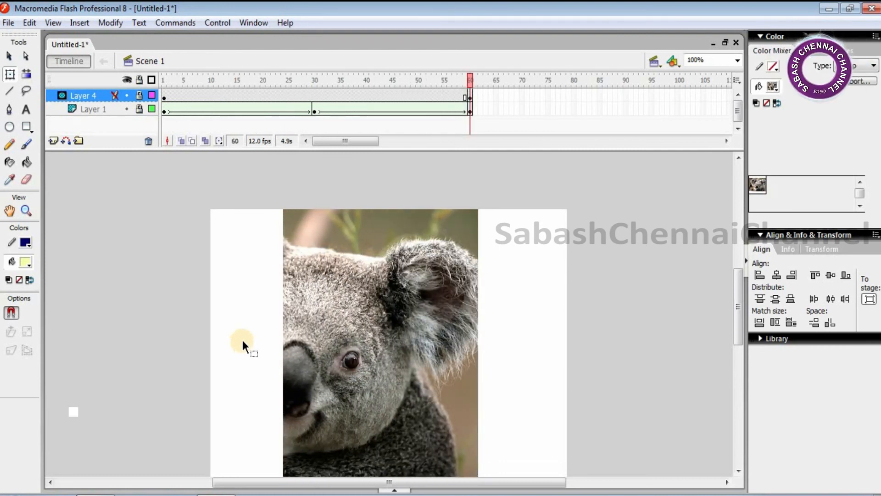
Turn off masking on Layer 4 and unlock Layer 1 for editing at frame 30
right_click(96, 98)
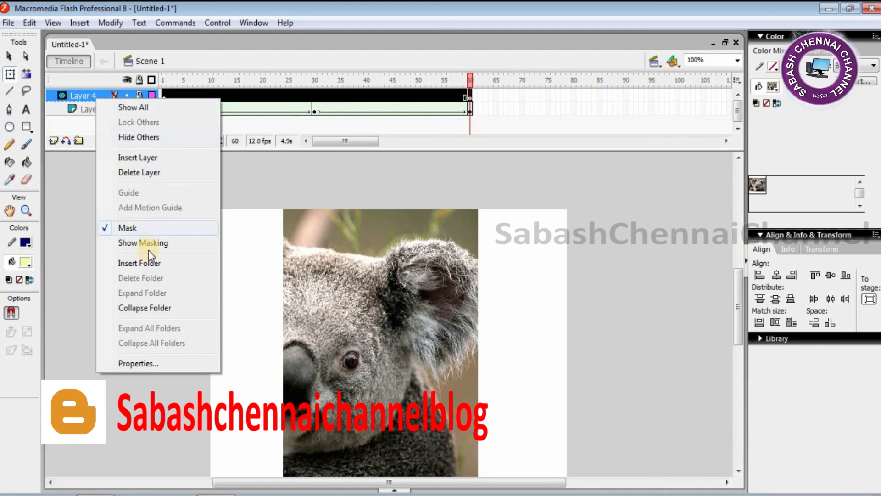
click(152, 226)
click(222, 99)
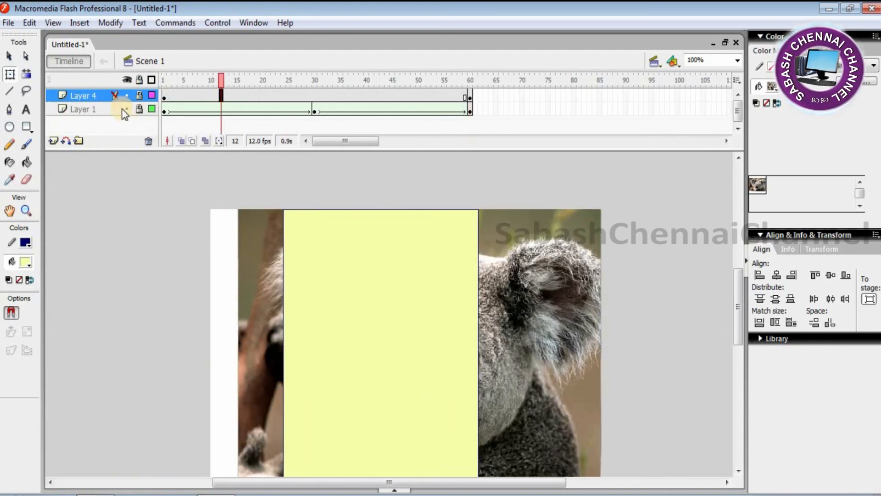
click(315, 112)
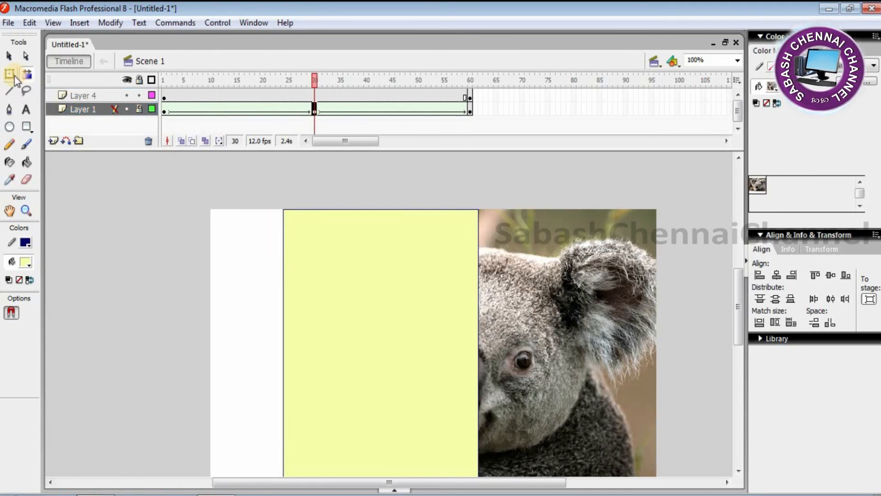
click(542, 328)
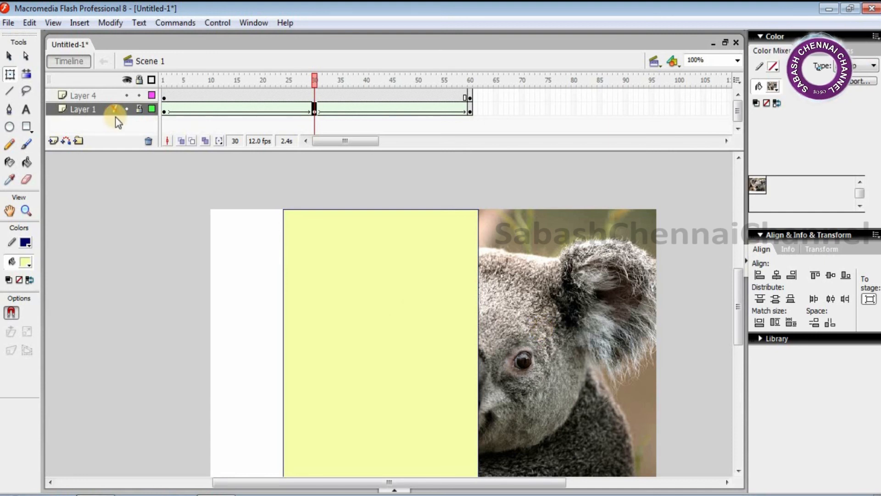
click(135, 111)
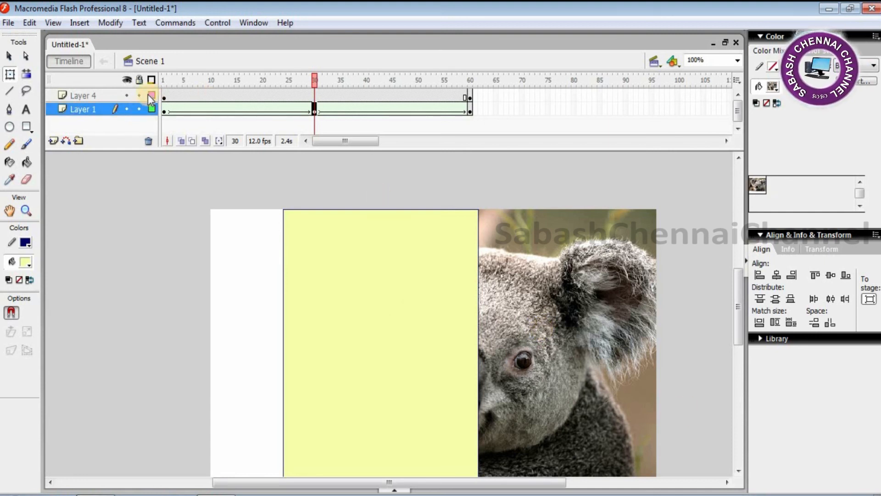
Enlarge the koala picture about its centre at frame 30 of Layer 1 and compare it with the keyframes at frames 1 and 60
click(587, 371)
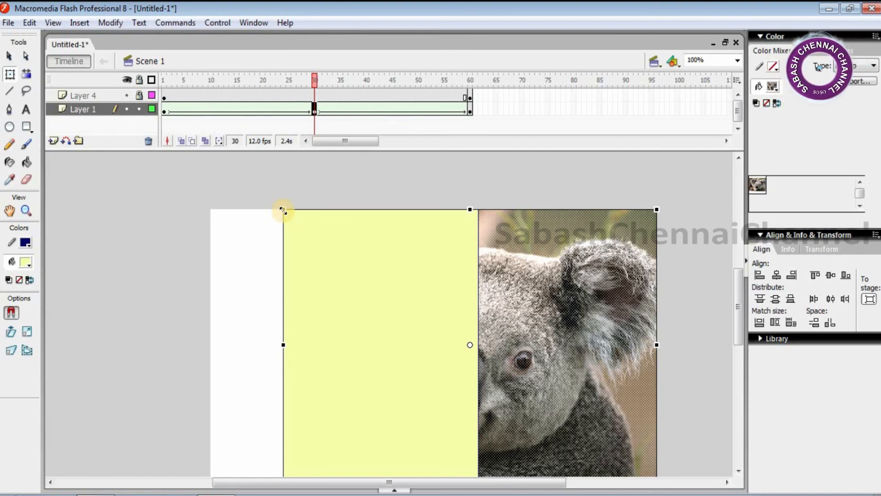
drag(284, 210, 167, 166)
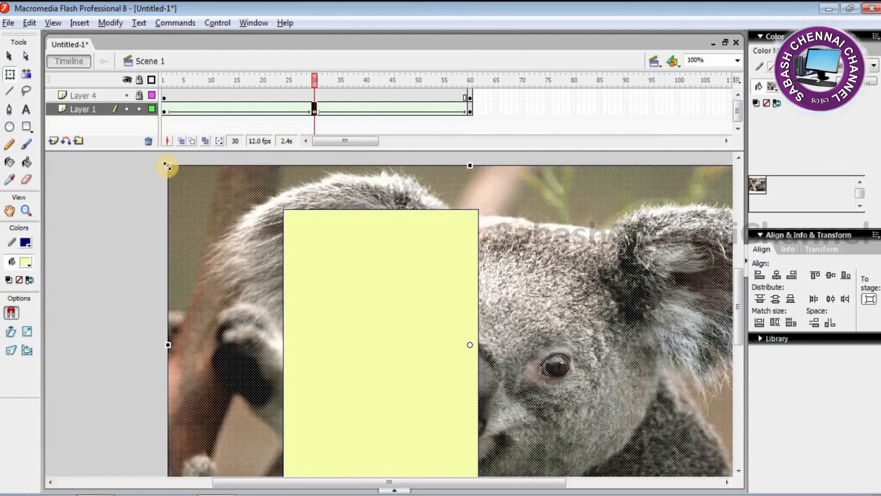
click(163, 109)
click(470, 109)
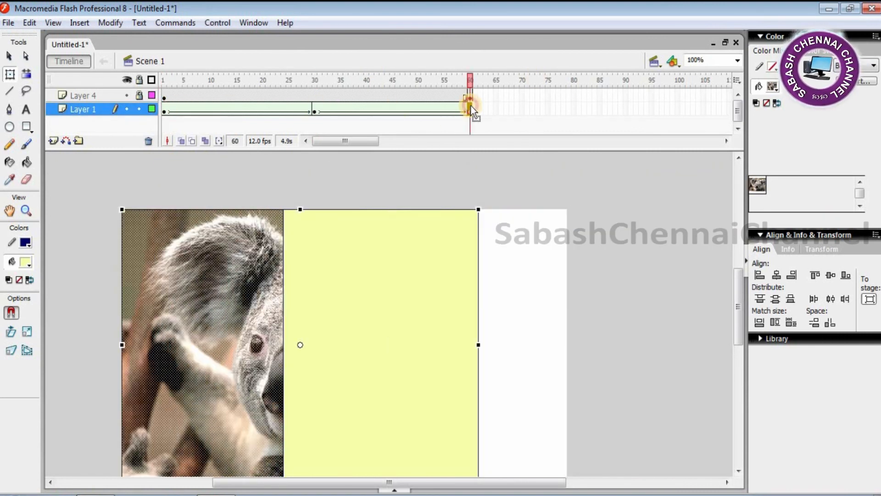
click(315, 109)
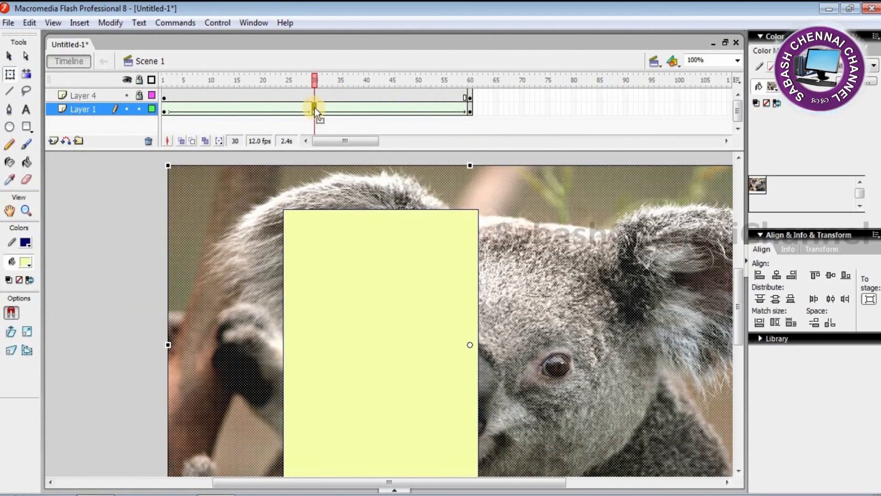
Unlock Layer 4, make it a mask for Layer 1 again, play the combined pan and zoom from frame 1, and activate the Selection tool
click(139, 96)
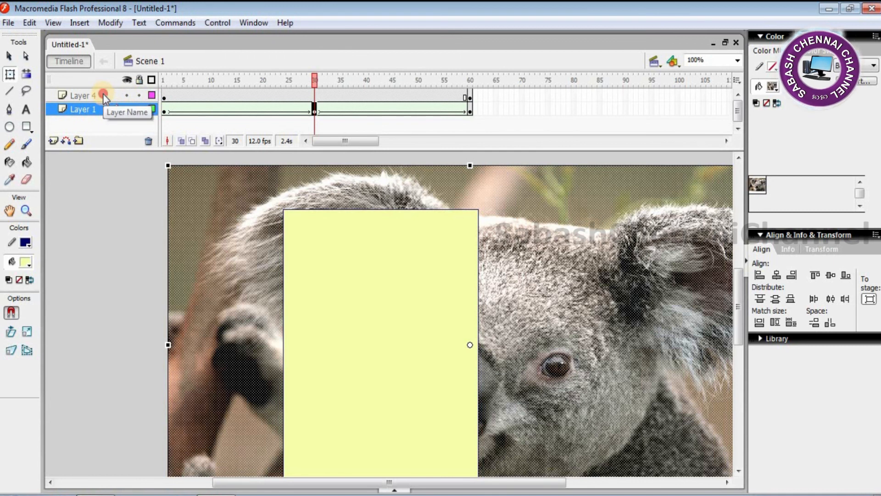
click(102, 95)
right_click(105, 99)
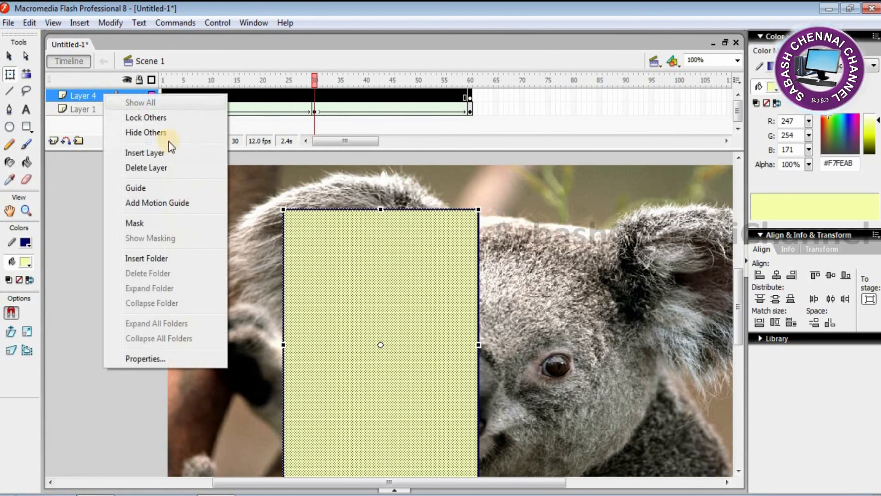
click(199, 223)
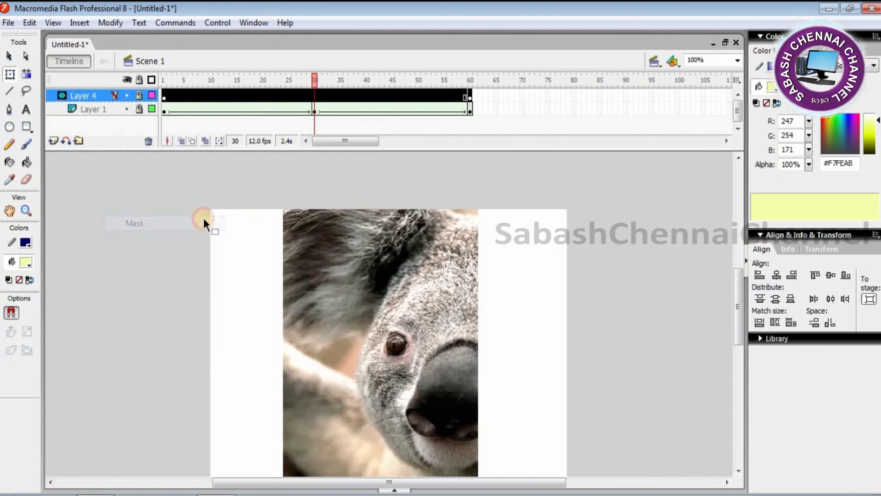
click(166, 98)
key(Return)
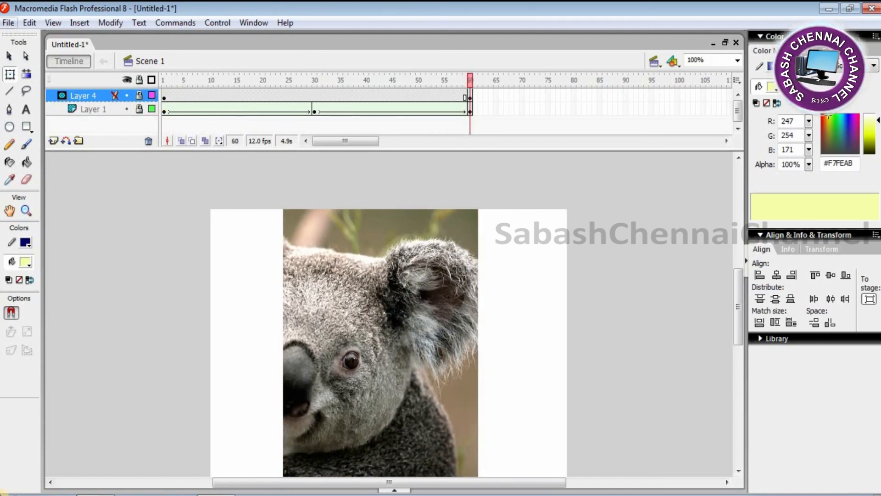
click(14, 56)
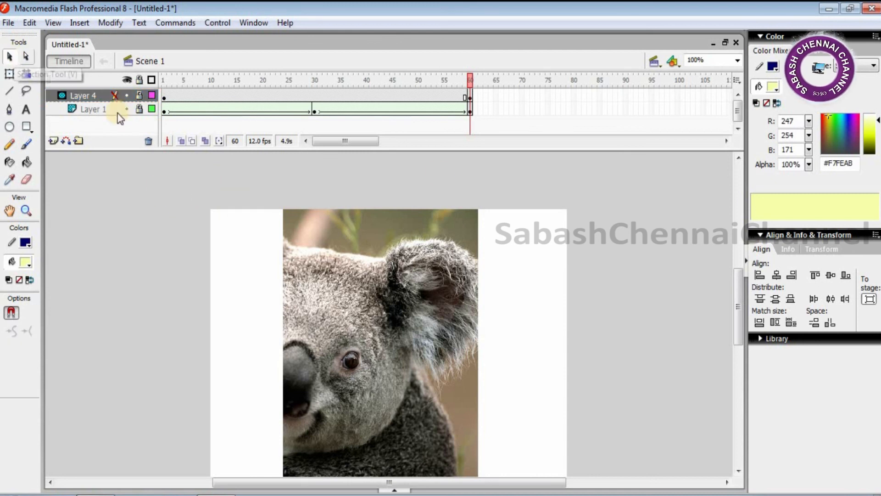